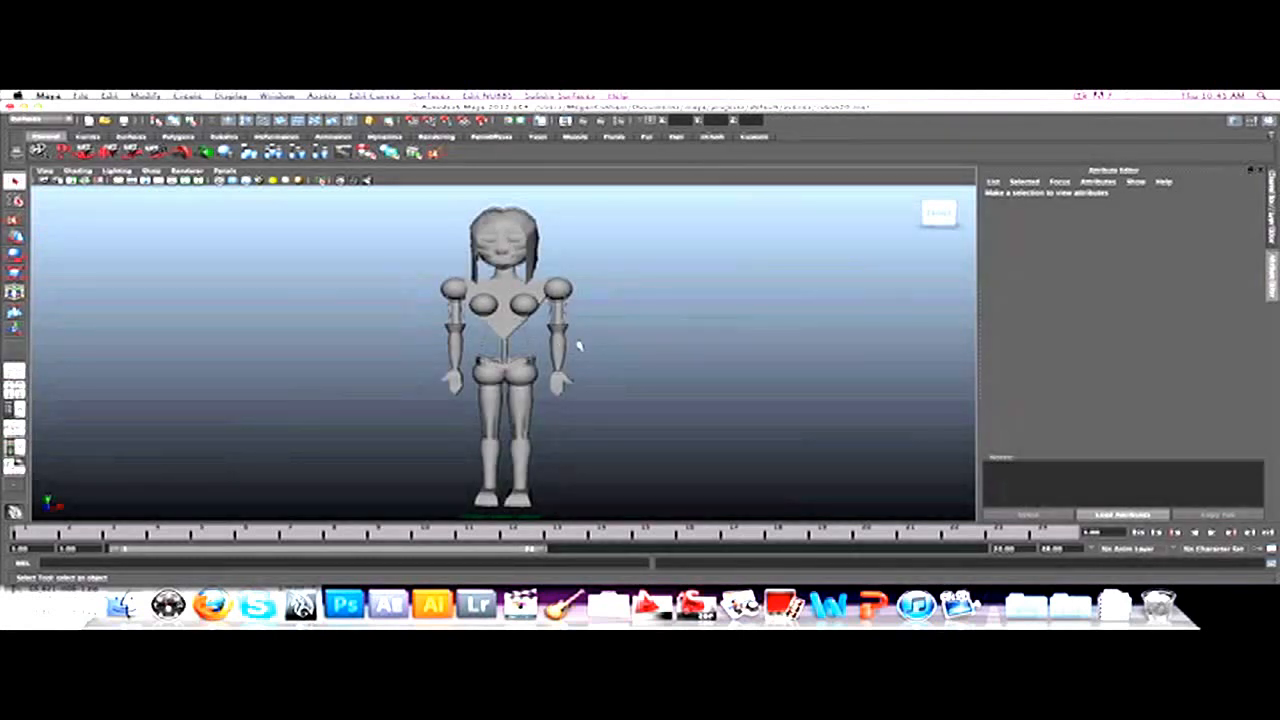
Step: Show the character in wireframe with the Surfaces menu set active, and open the Hypershade
key("4")
right_click_drag(490, 326, 472, 307, "alt")
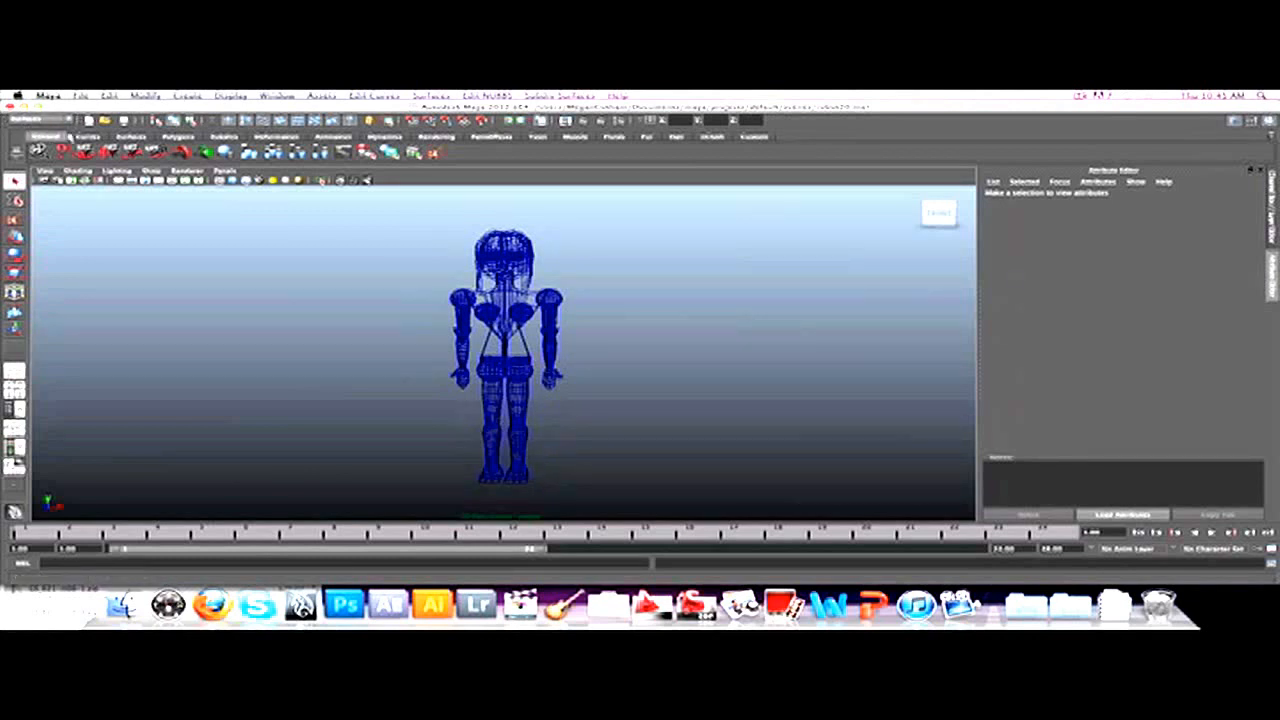
left_click(24, 120)
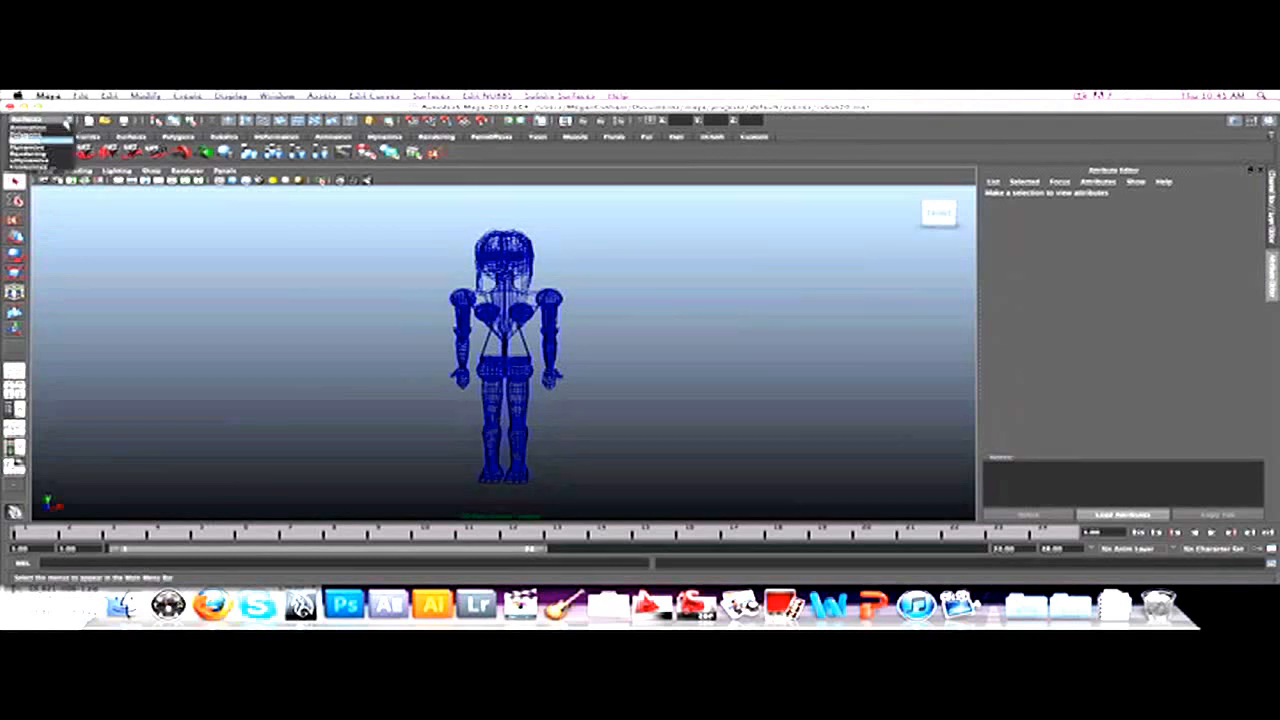
left_click(65, 141)
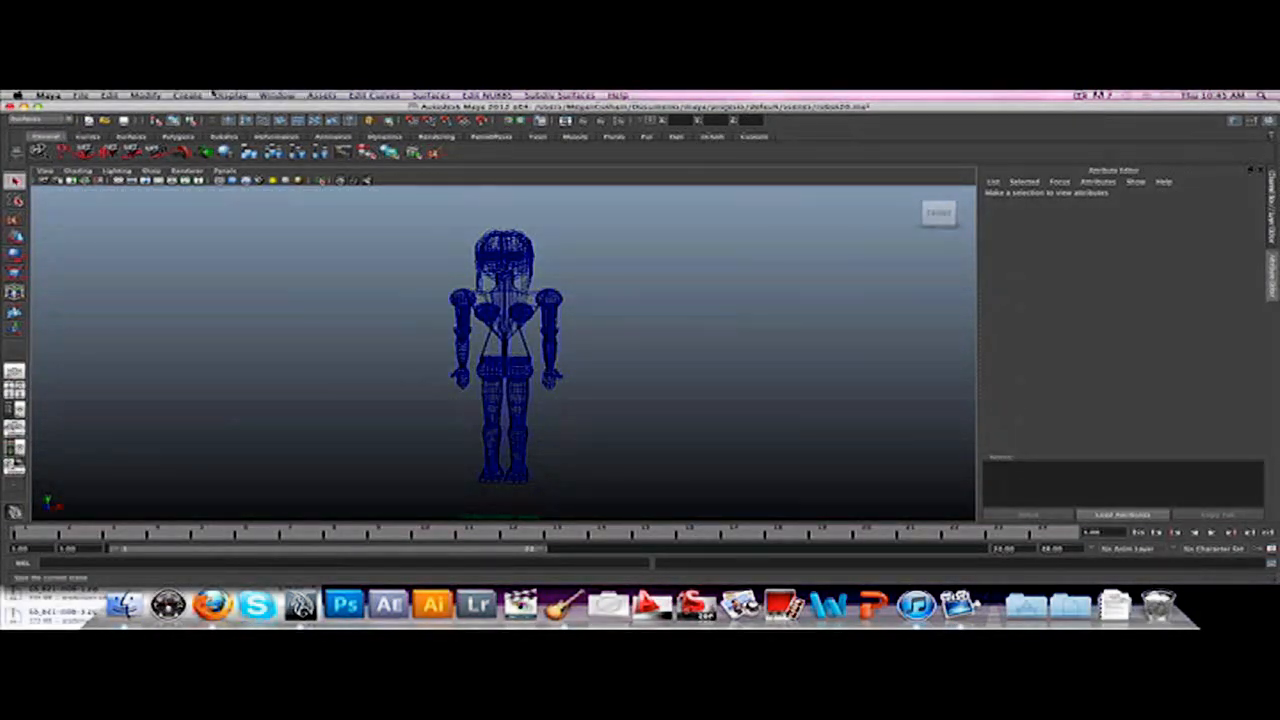
left_click(277, 95)
mouse_move(318, 122)
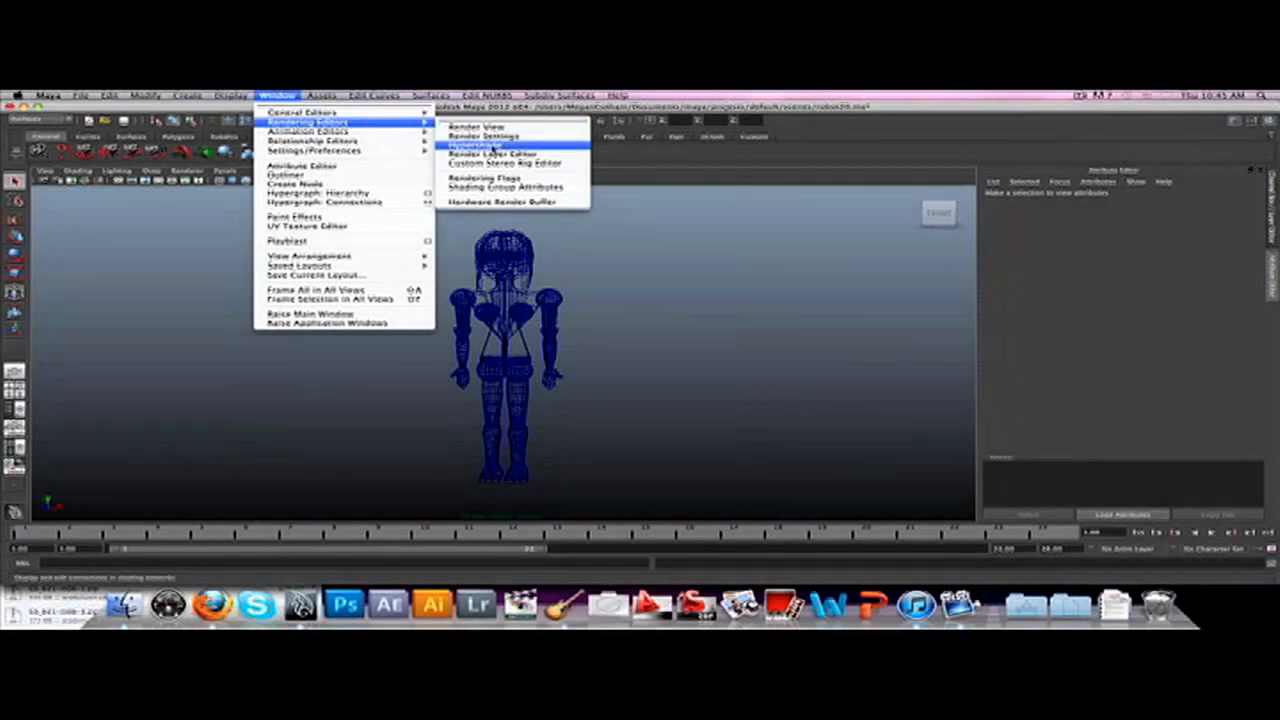
left_click(492, 147)
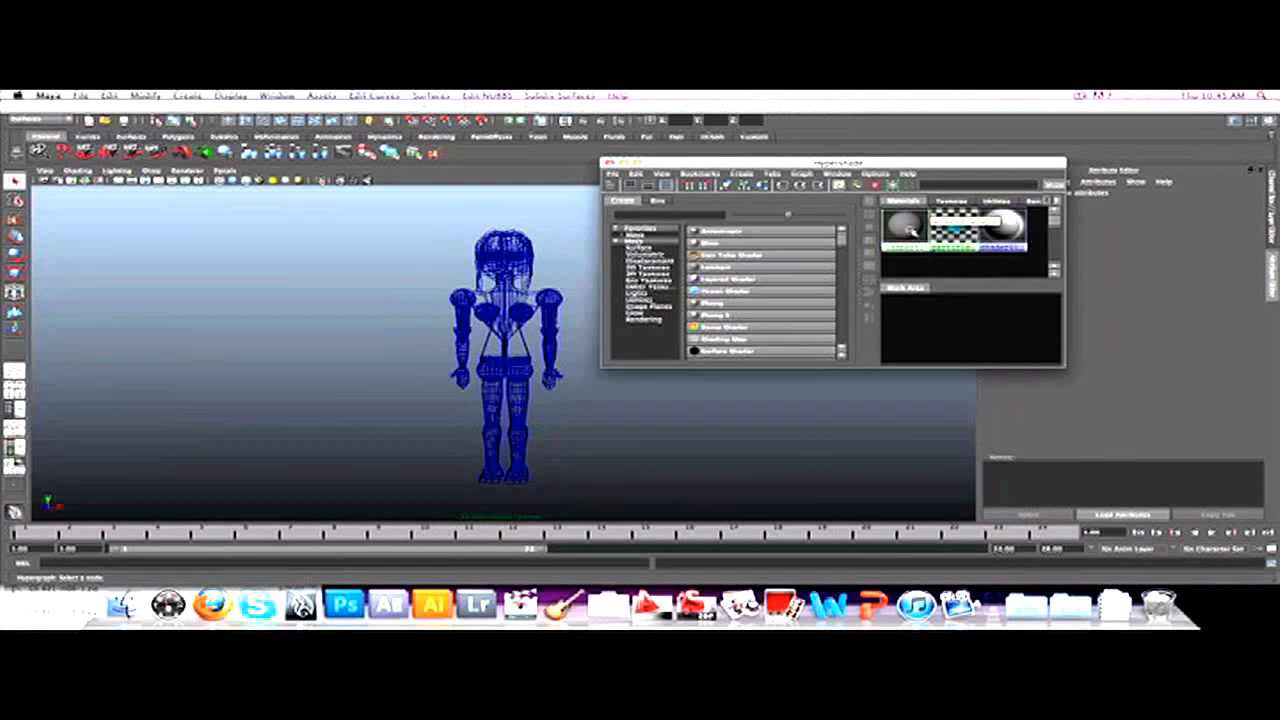
left_click(571, 285)
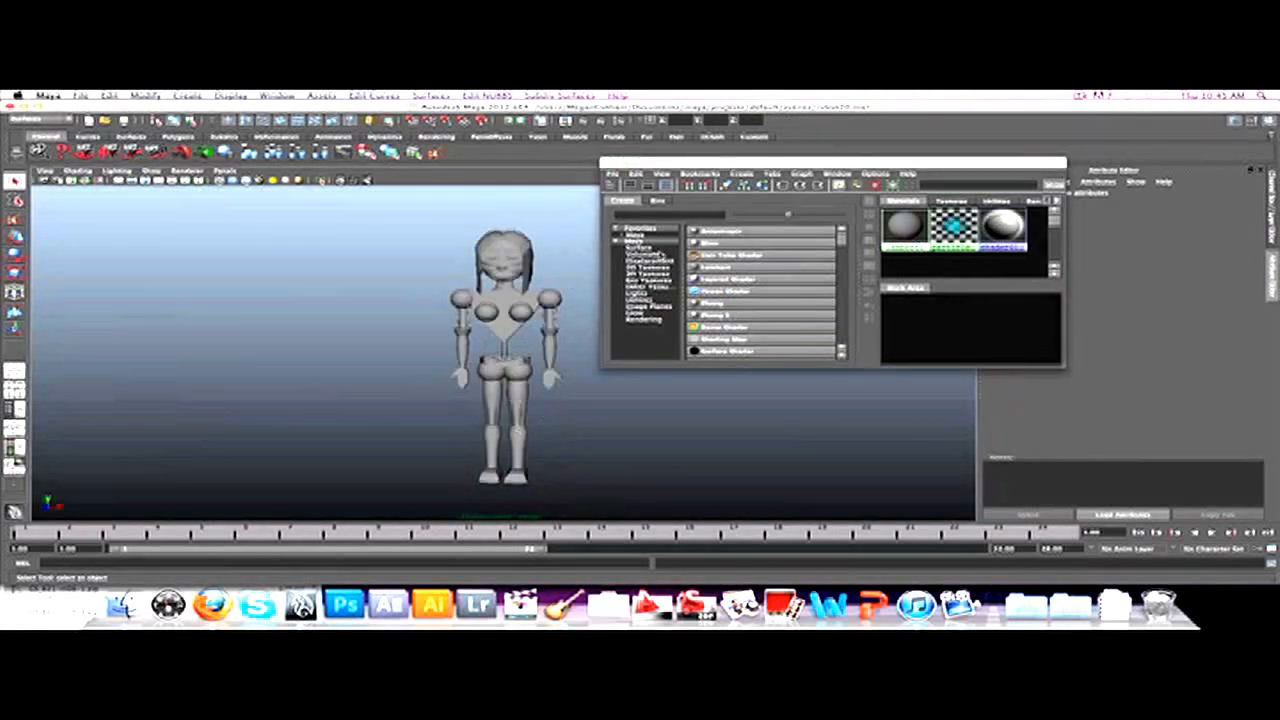
left_click(537, 270)
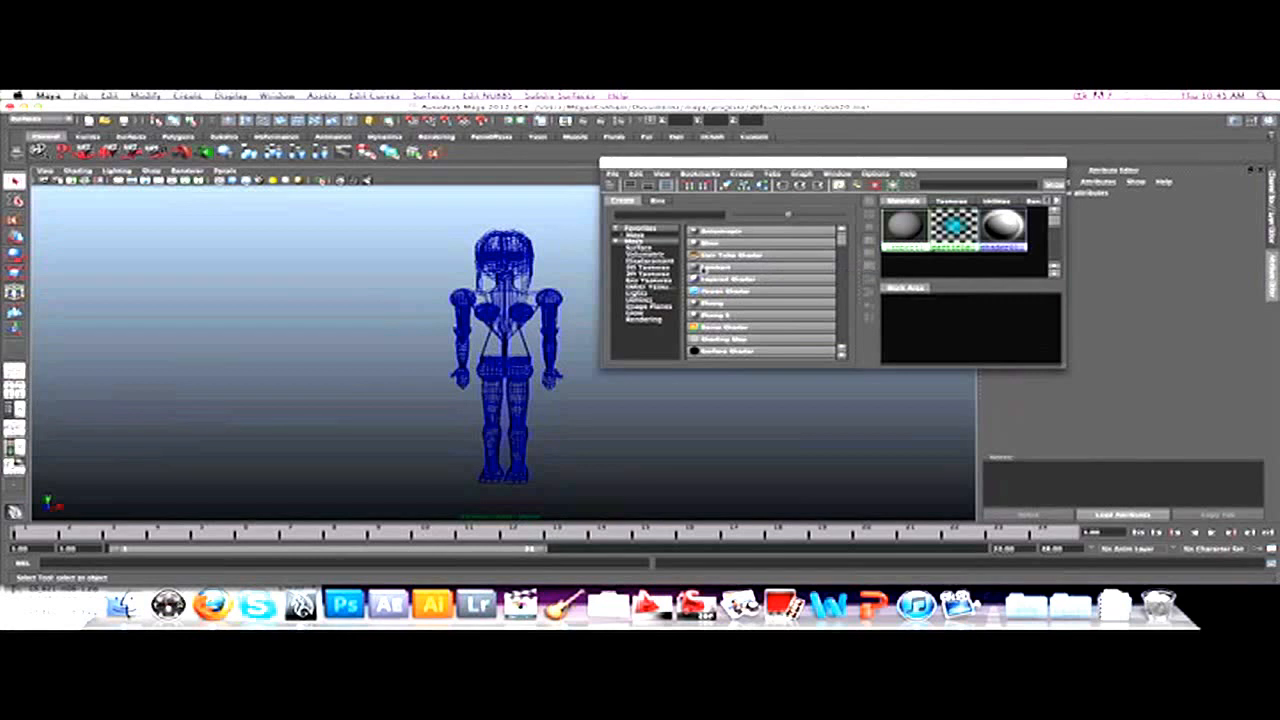
Step: Create a Lambert material in the Hypershade and rename it Check_Shader
left_click(705, 267)
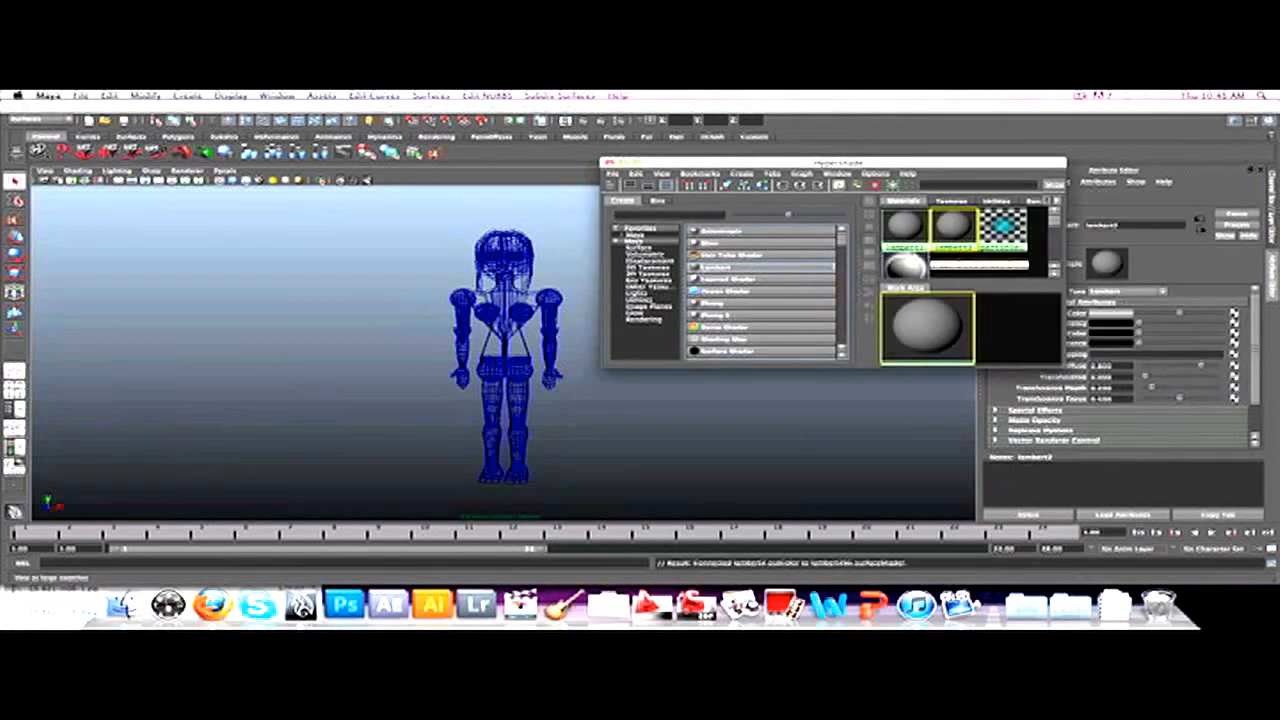
right_click(950, 240)
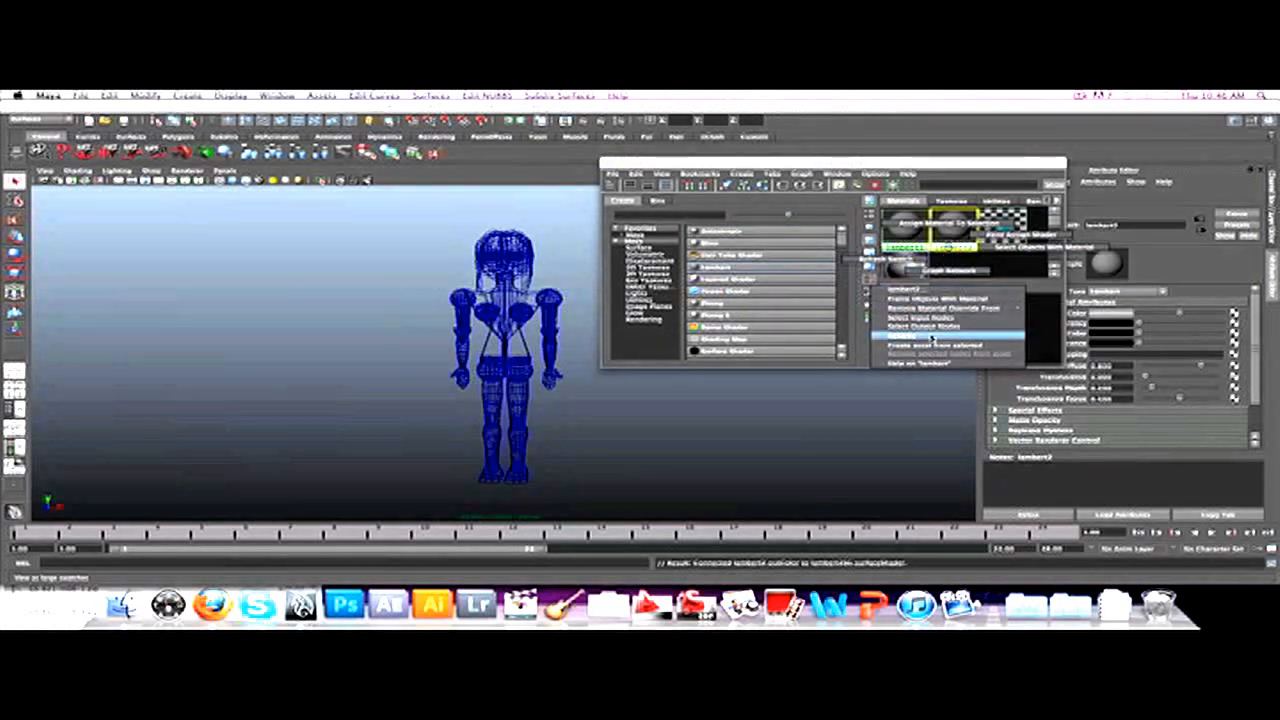
left_click(932, 338)
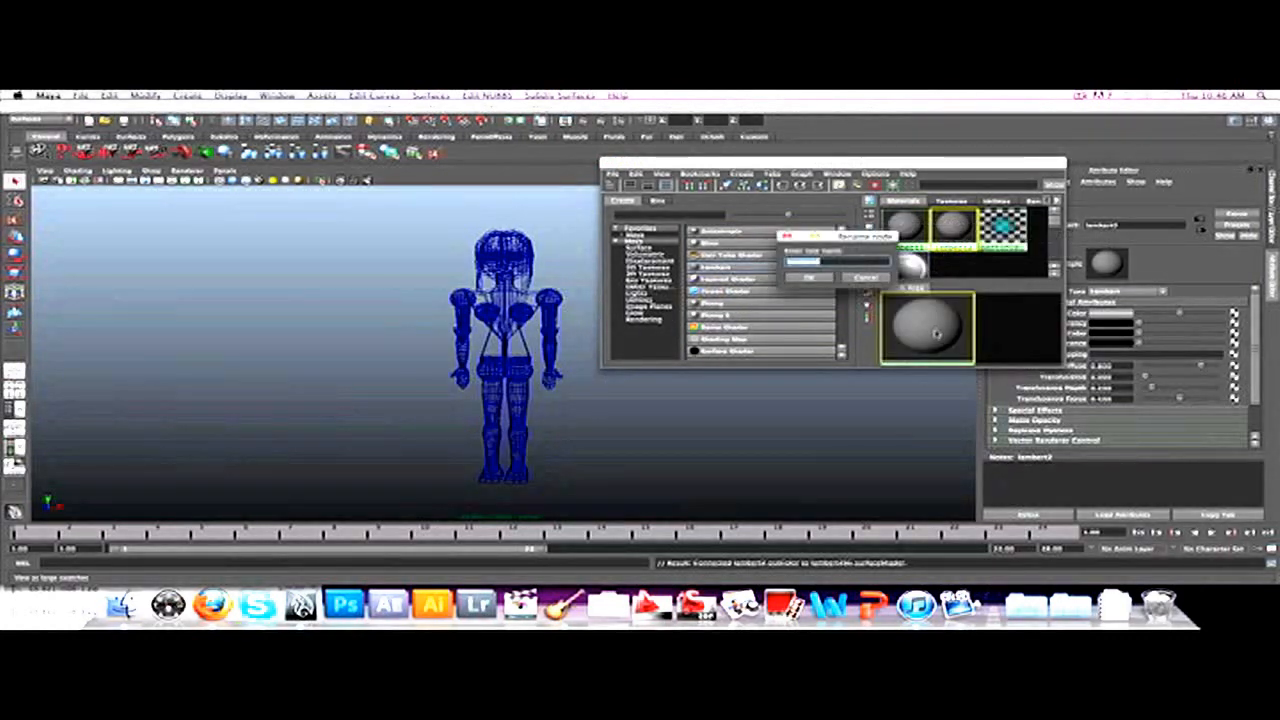
type("Floor_Shader")
key("Return")
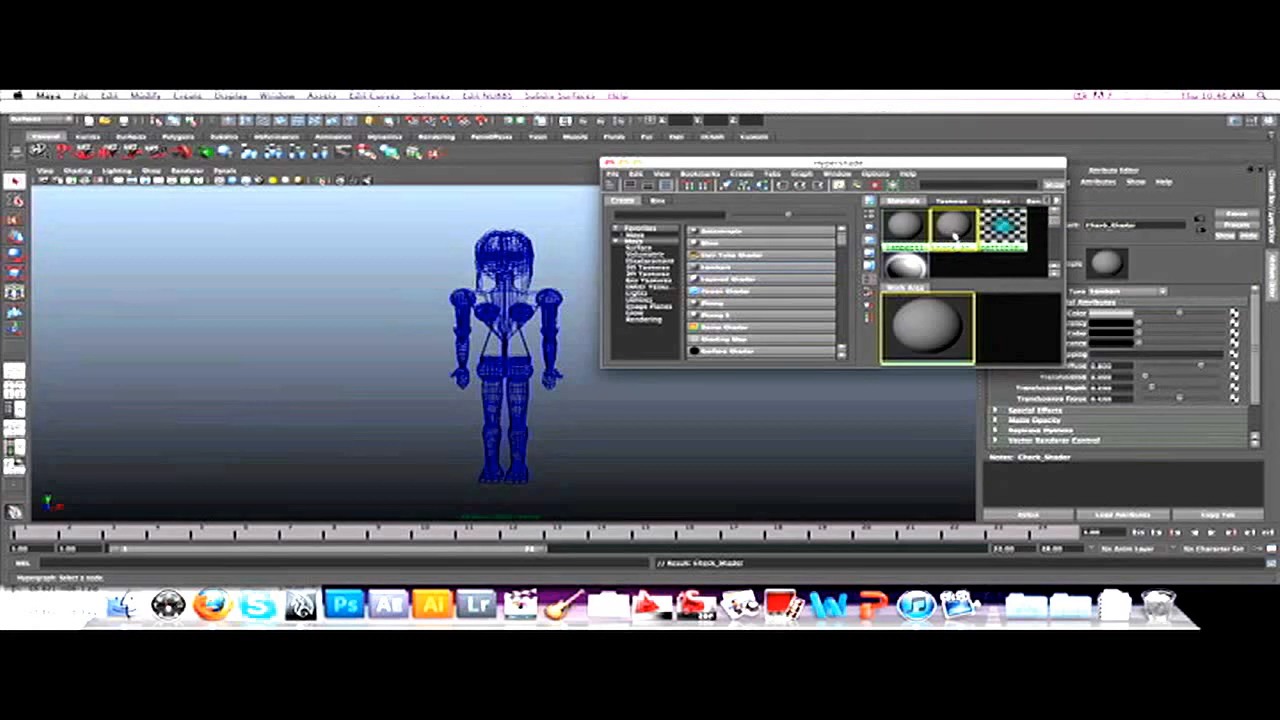
Step: Map a Checker texture to the Color attribute of Check_Shader
left_click_drag(947, 164, 482, 144)
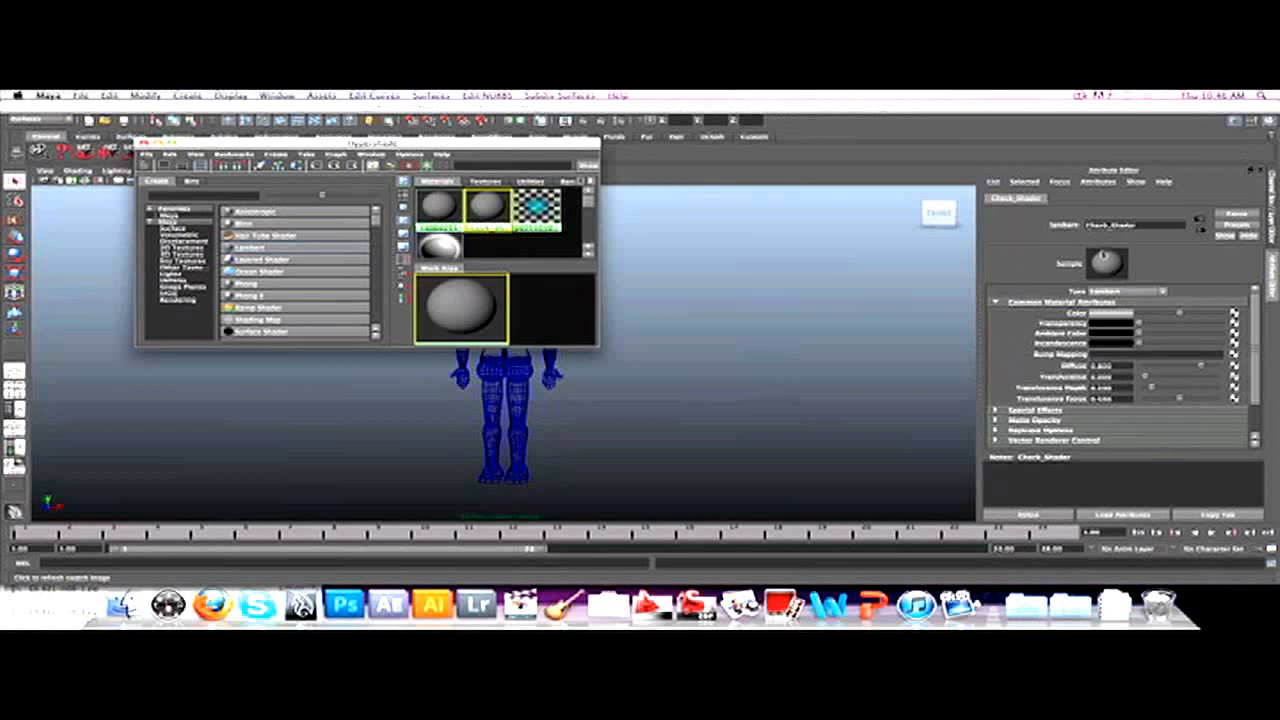
left_click(1110, 313)
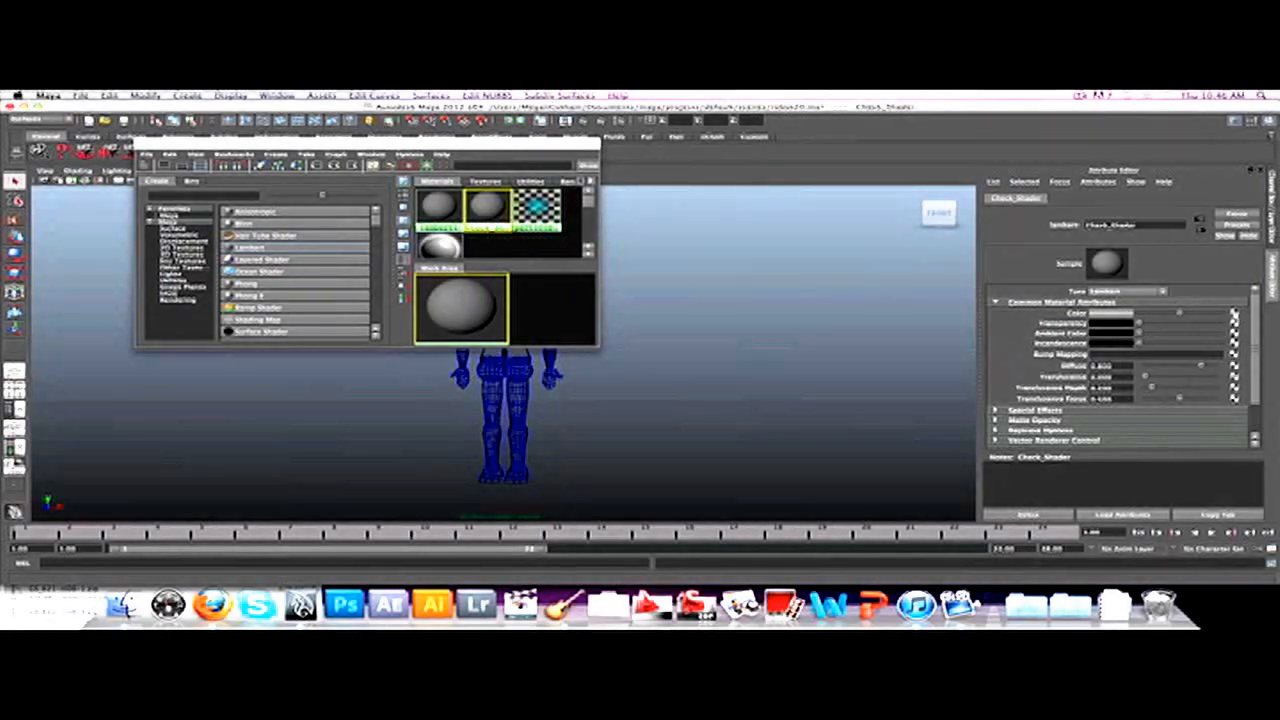
left_click(1234, 314)
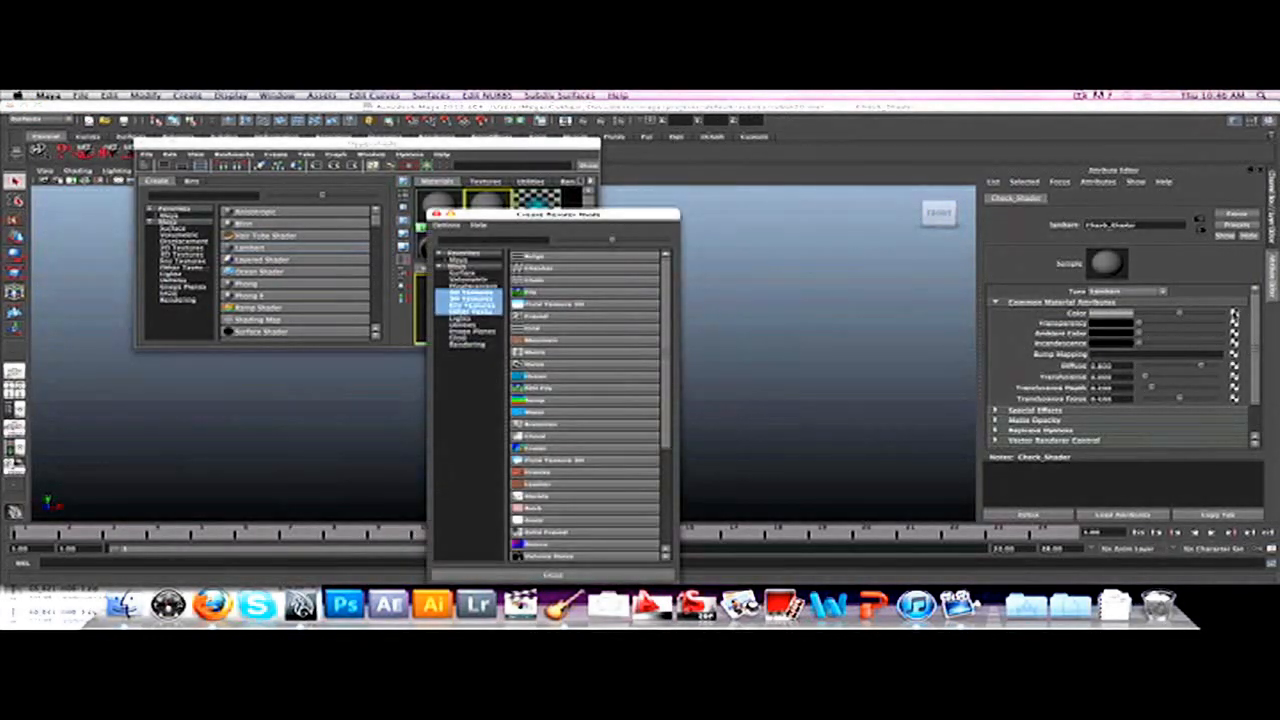
scroll(595, 295, "down", 4)
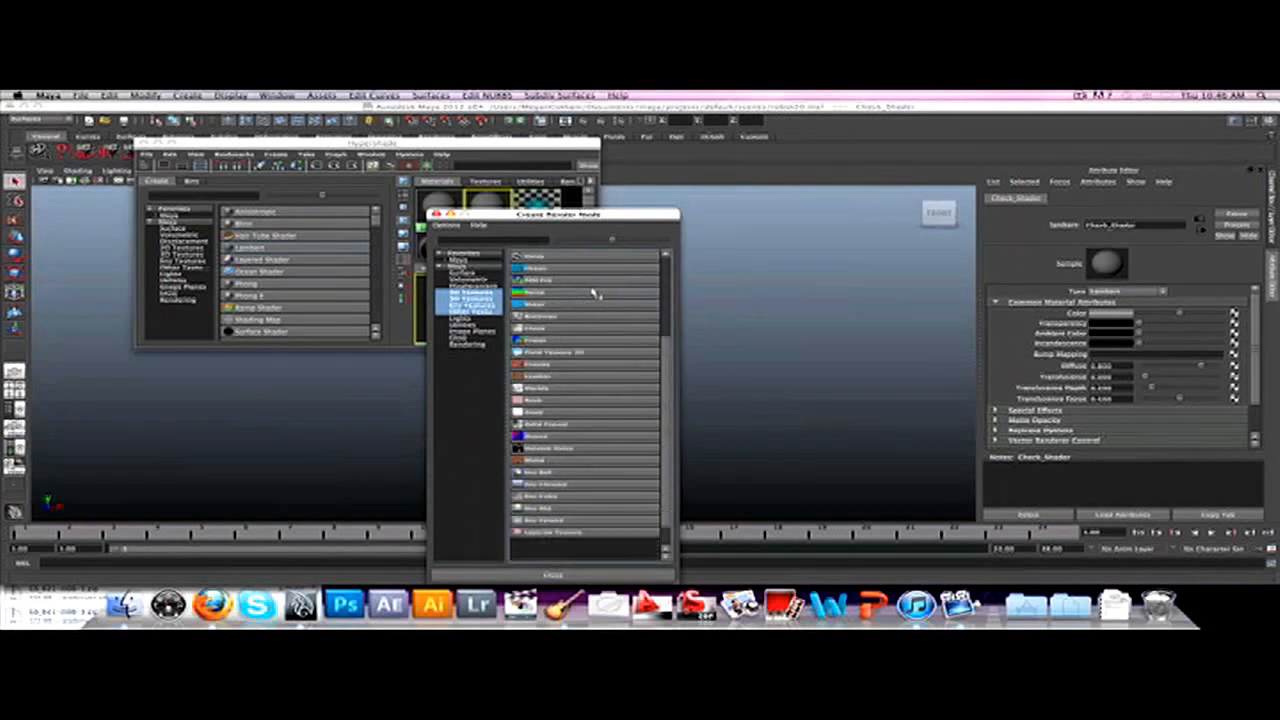
scroll(595, 293, "up", 4)
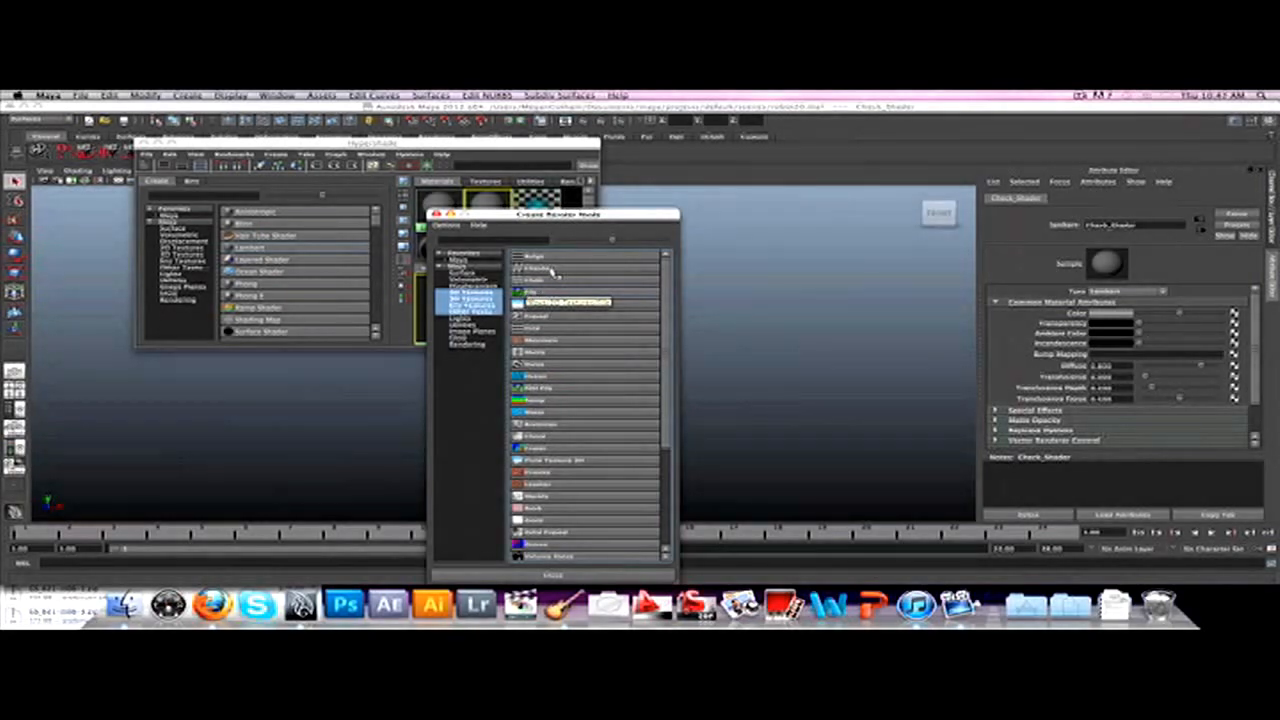
left_click(560, 270)
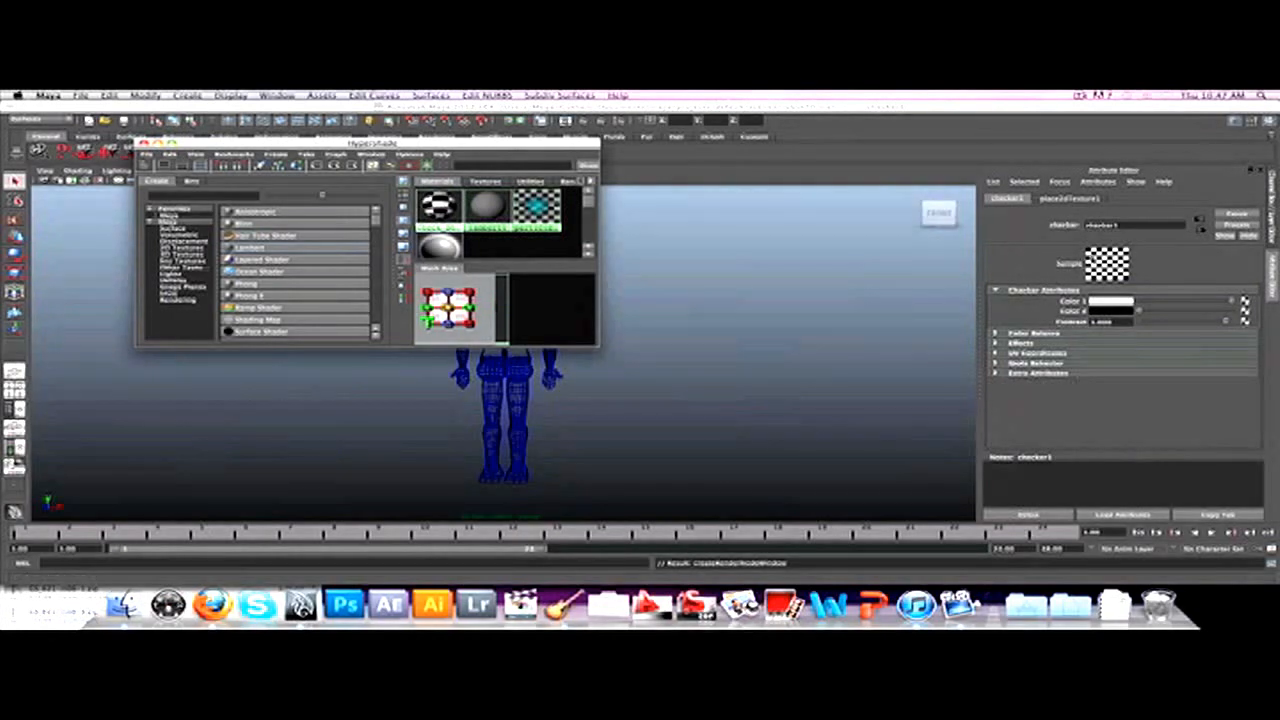
Step: Select the whole character and assign the Check_Shader material to it
left_click_drag(421, 147, 967, 150)
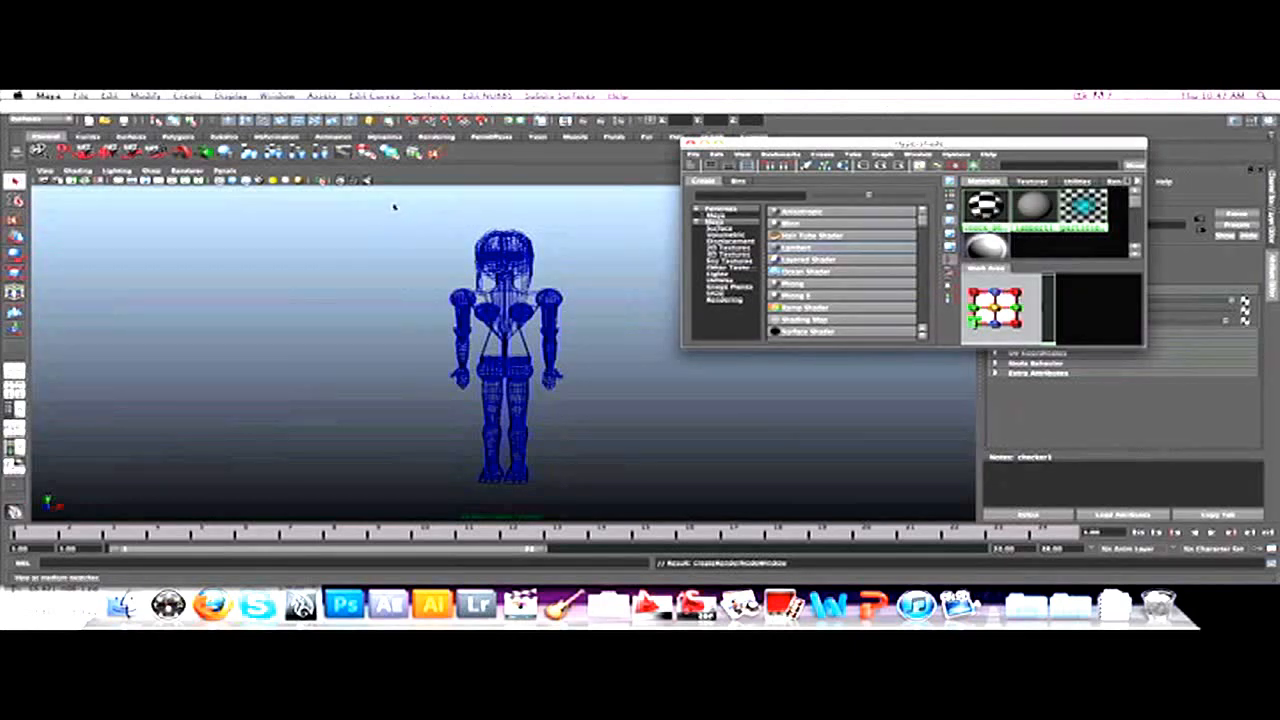
left_click_drag(396, 288, 610, 501)
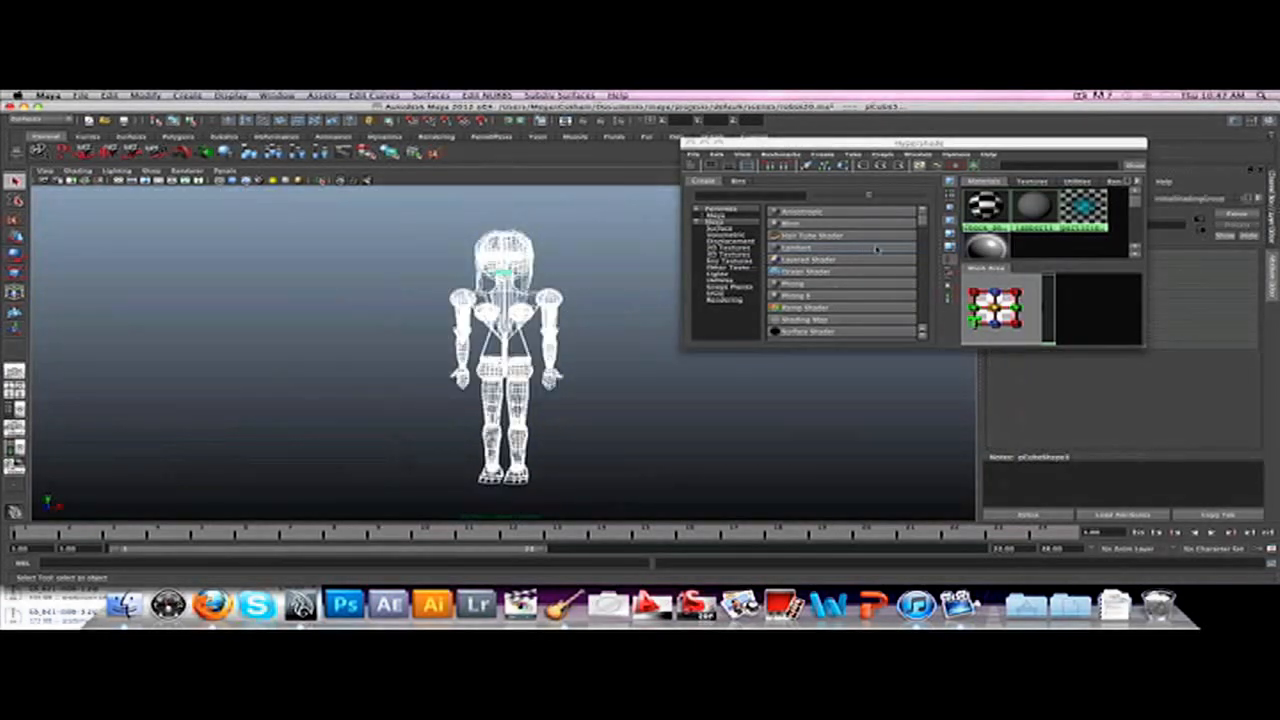
right_click(985, 210)
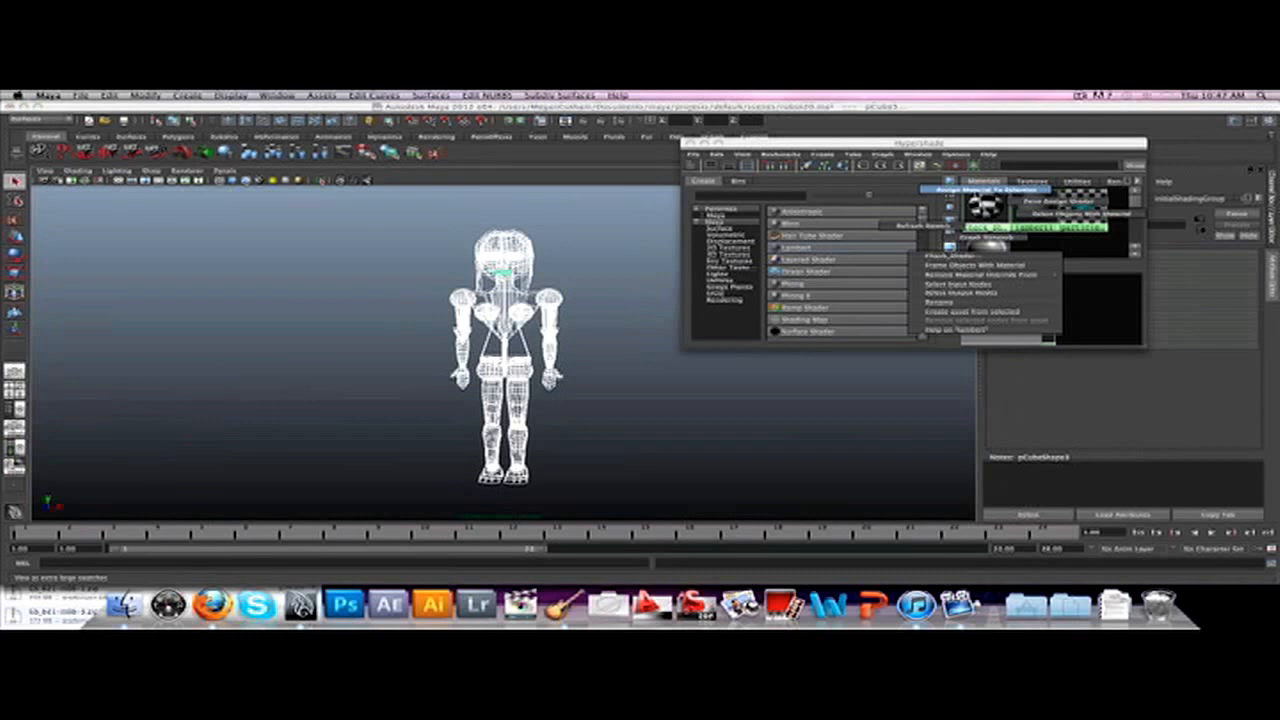
left_click(985, 189)
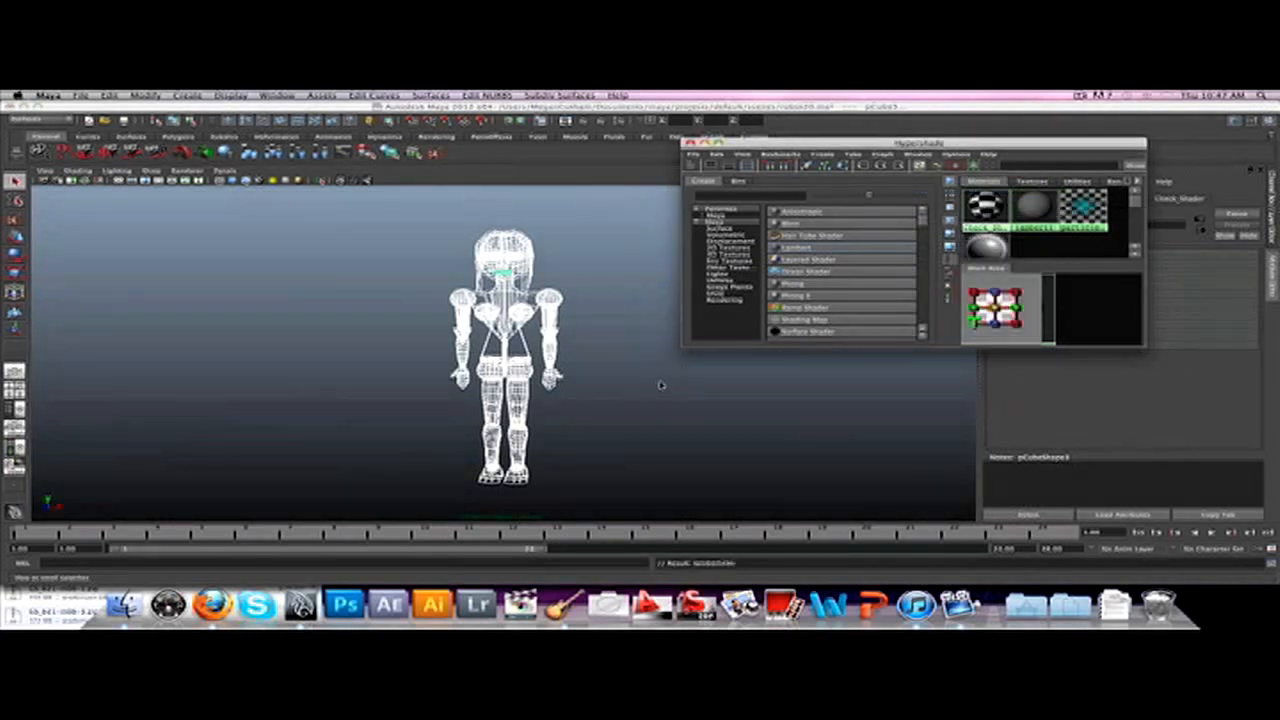
Step: Display the character with textured shading, close the Hypershade, and inspect the checker pattern on the body
key("5")
left_click(612, 397)
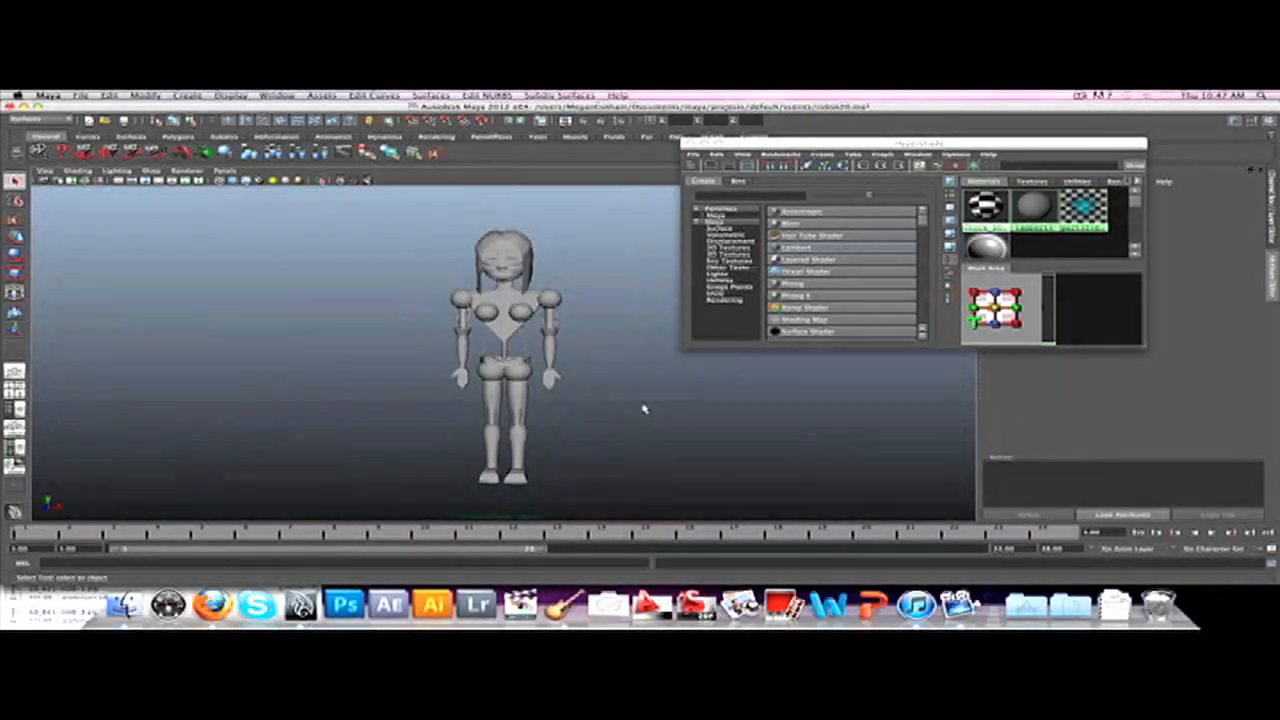
key("6")
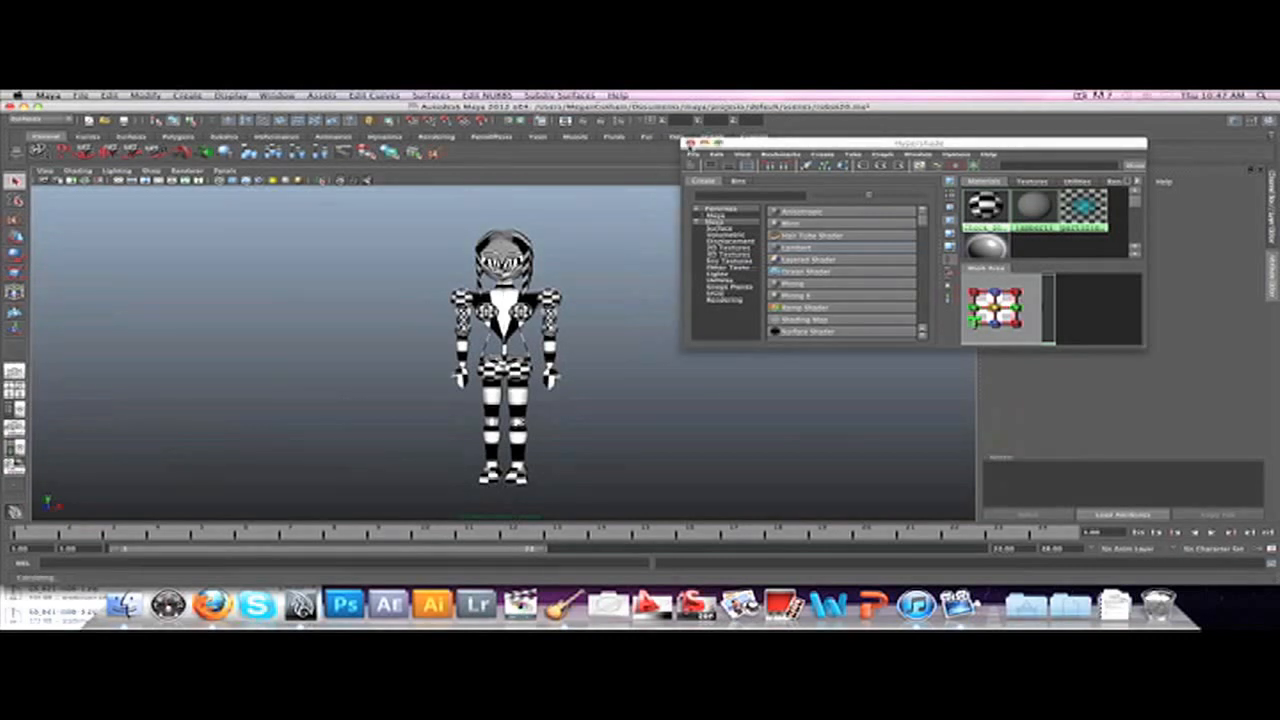
left_click(688, 143)
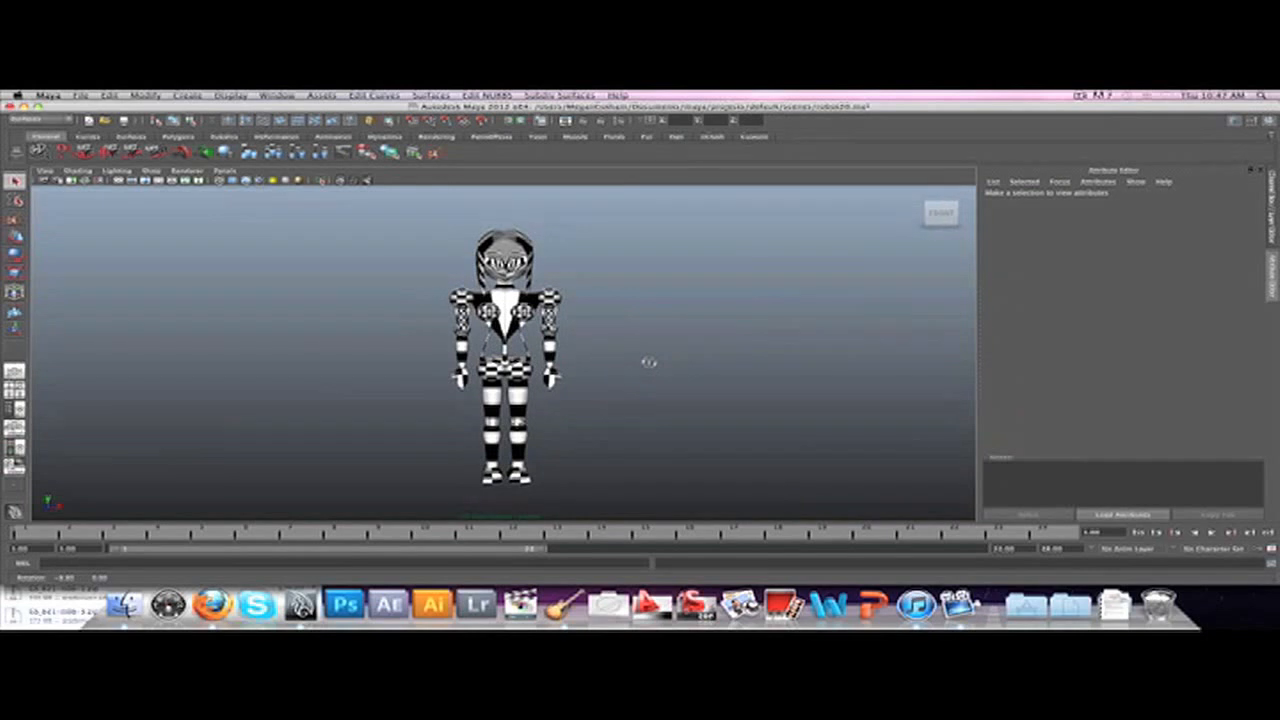
scroll(631, 368, "up", 8)
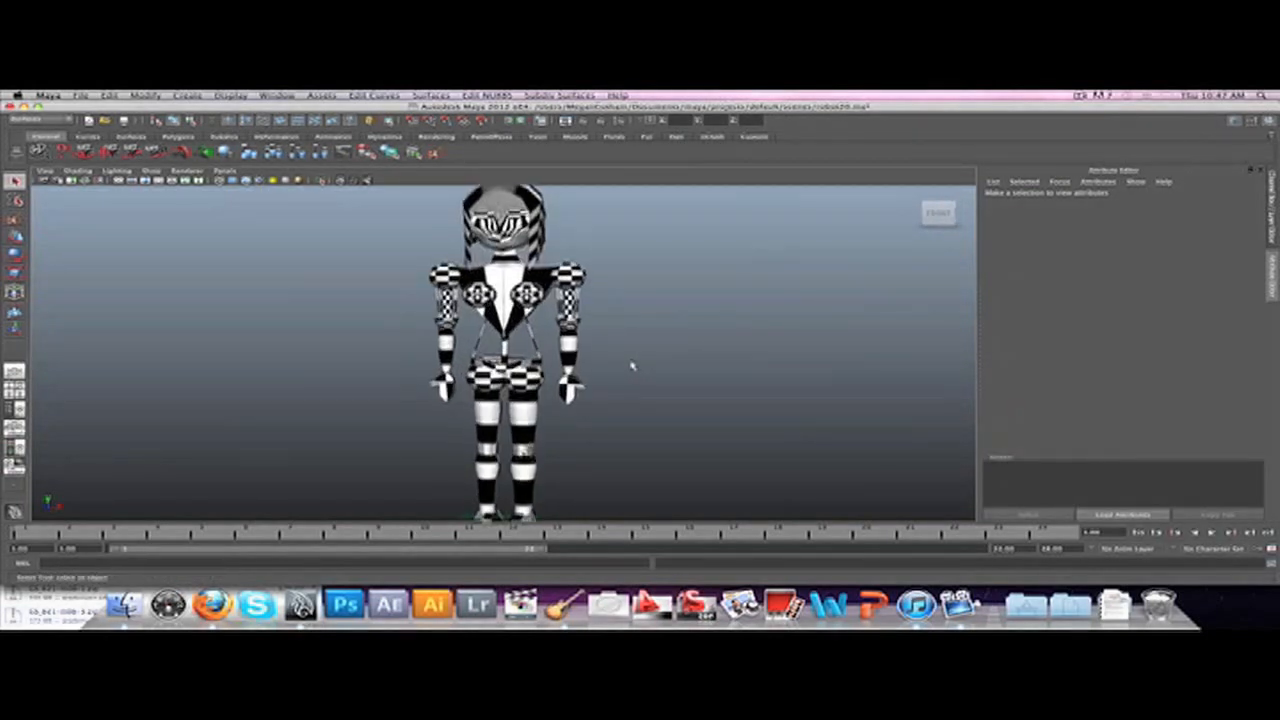
scroll(631, 368, "down", 3)
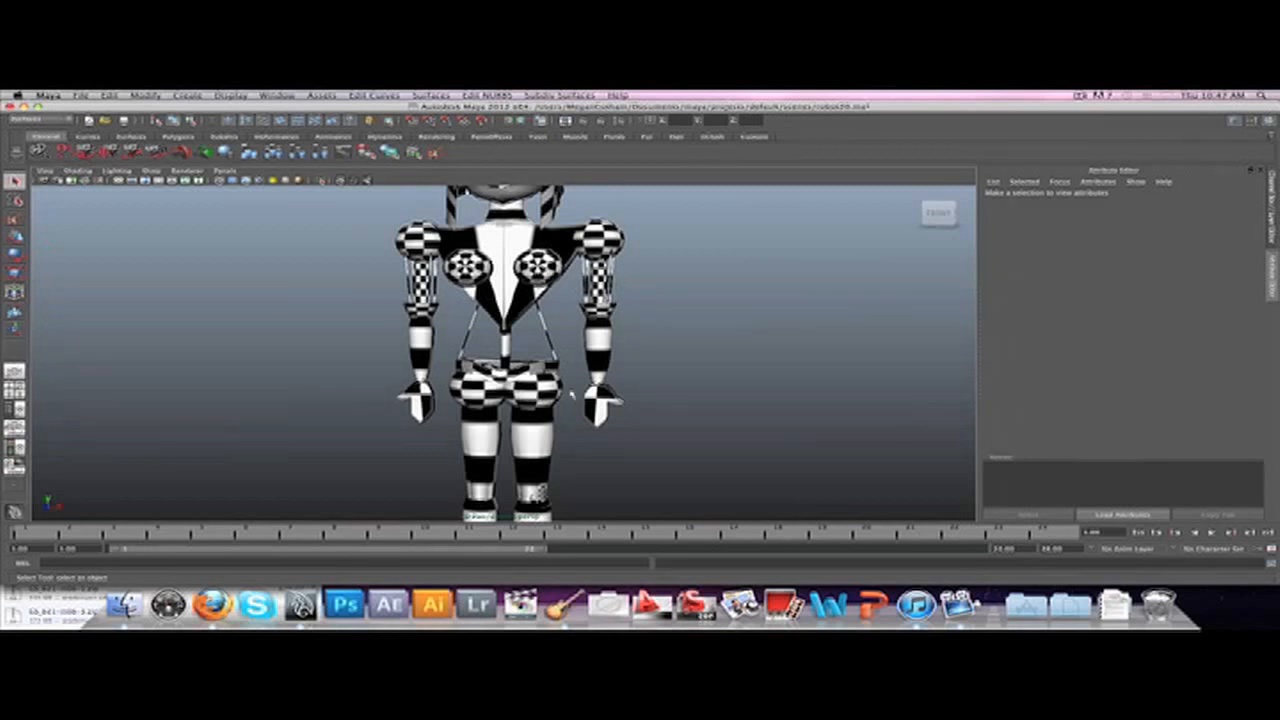
scroll(598, 378, "down", 4)
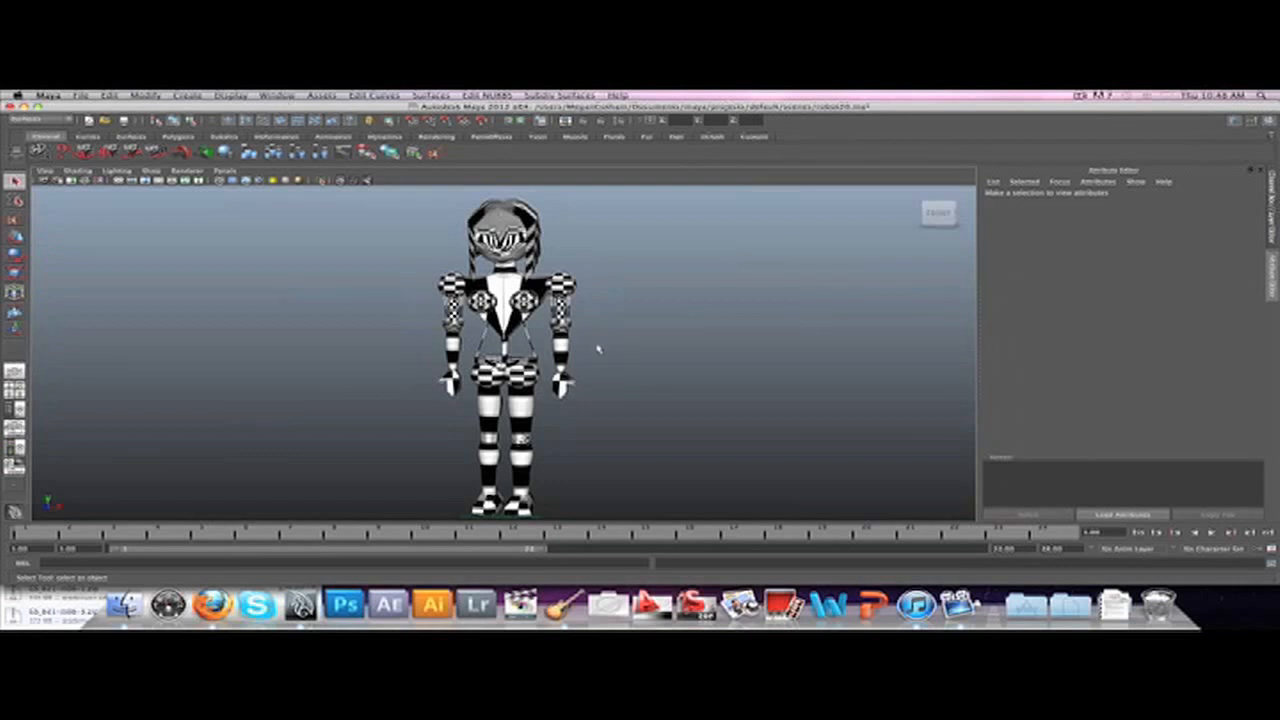
Step: Select the character's left forearm mesh and open its UV layout in the UV Texture Editor
left_click(562, 350)
left_click(279, 96)
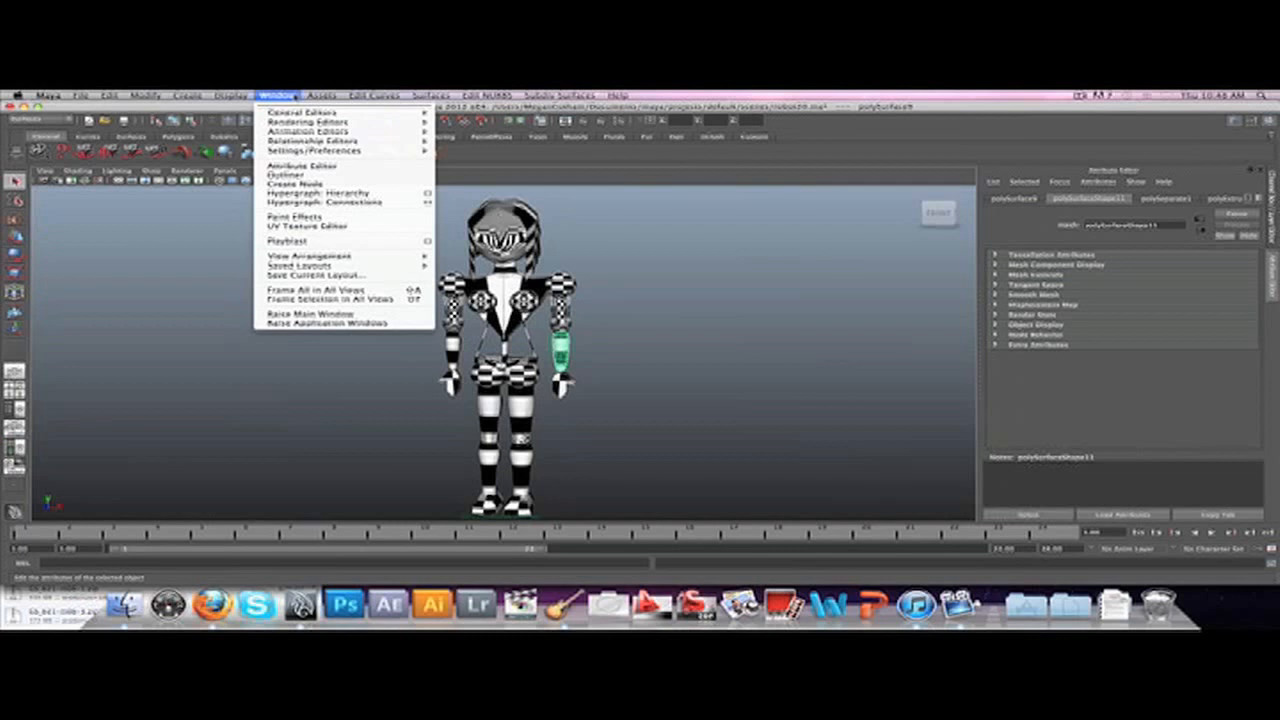
left_click(305, 226)
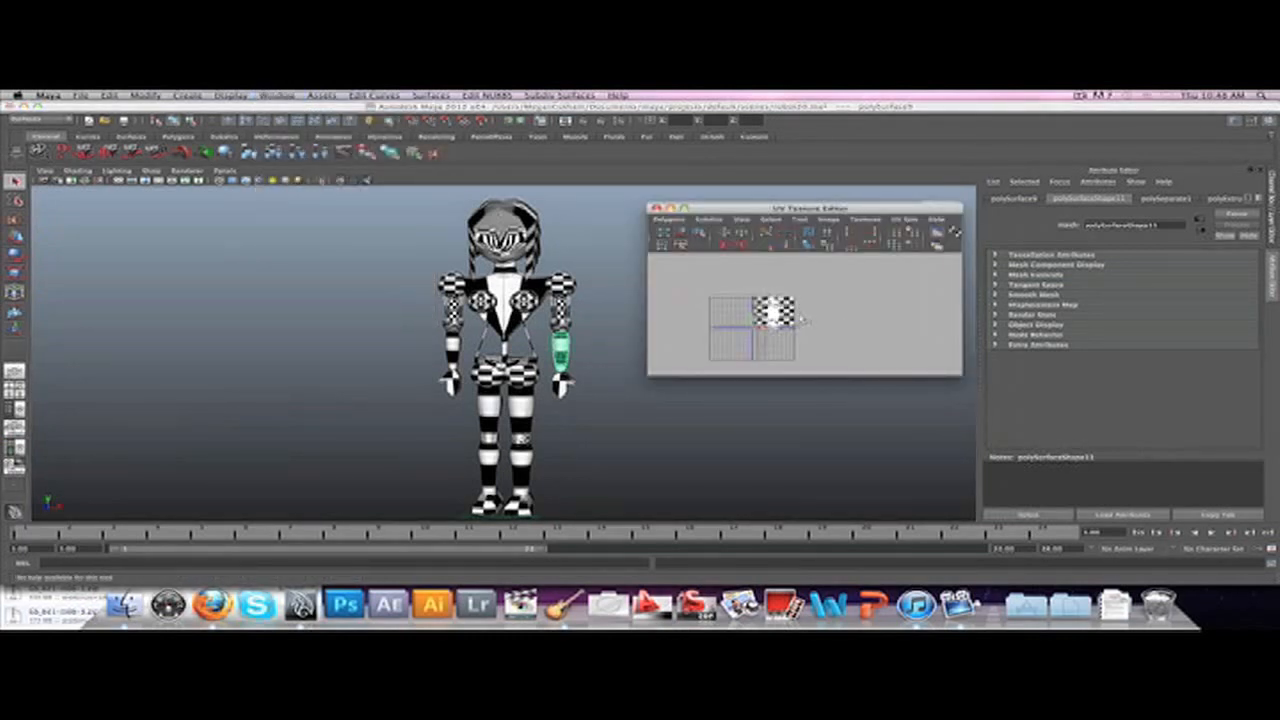
scroll(777, 318, "up", 4)
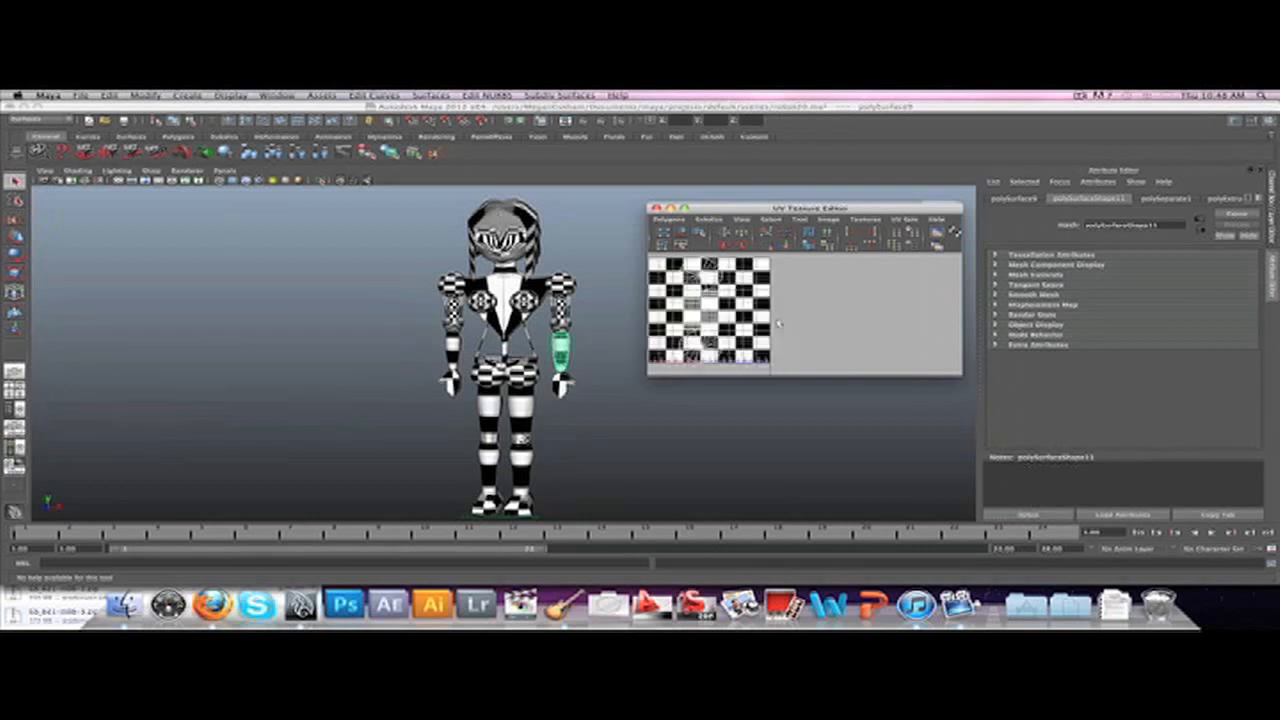
scroll(777, 322, "down", 3)
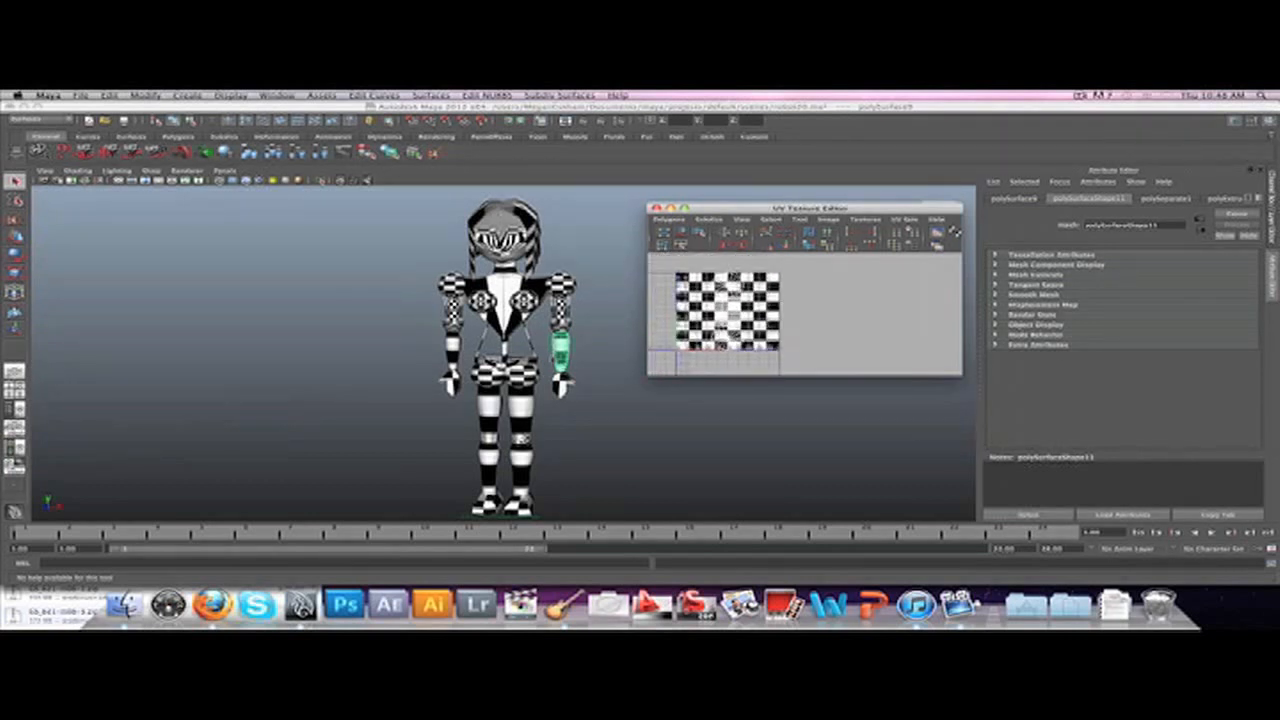
scroll(706, 287, "down", 2)
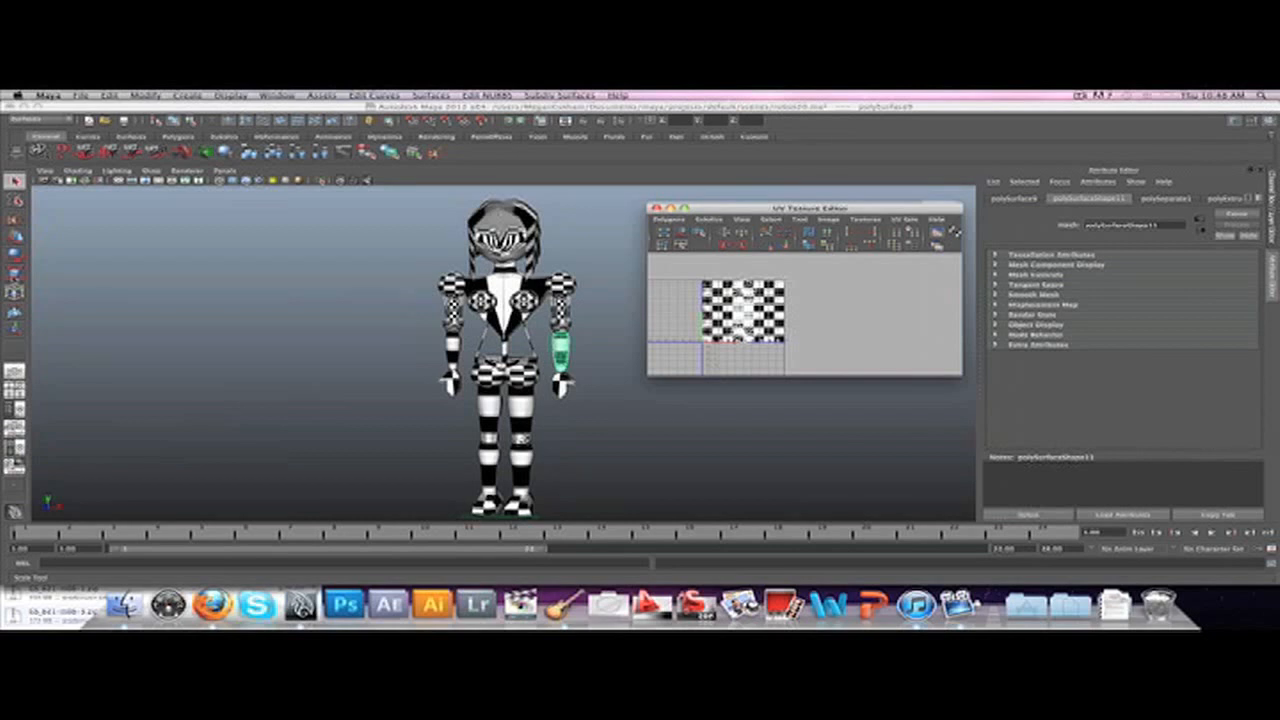
Step: Select all UVs of the left forearm and scale them horizontally and vertically until the checker squares look even
left_click(15, 272)
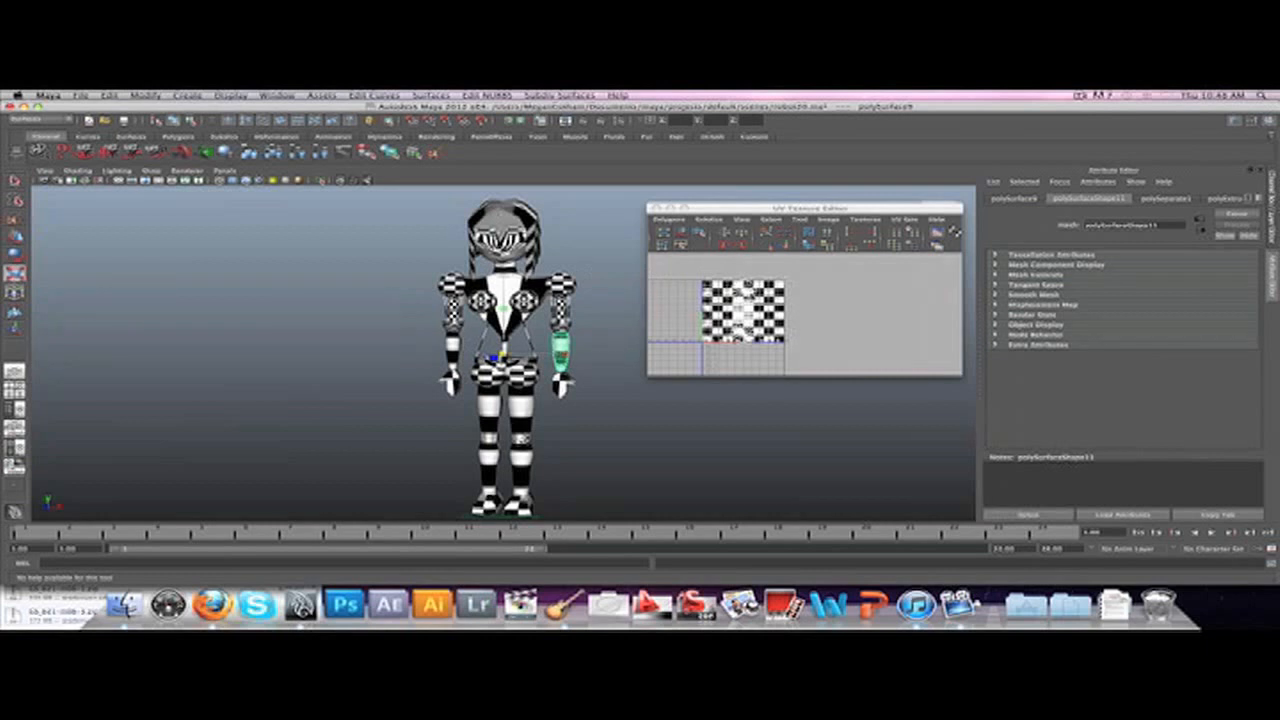
key("space")
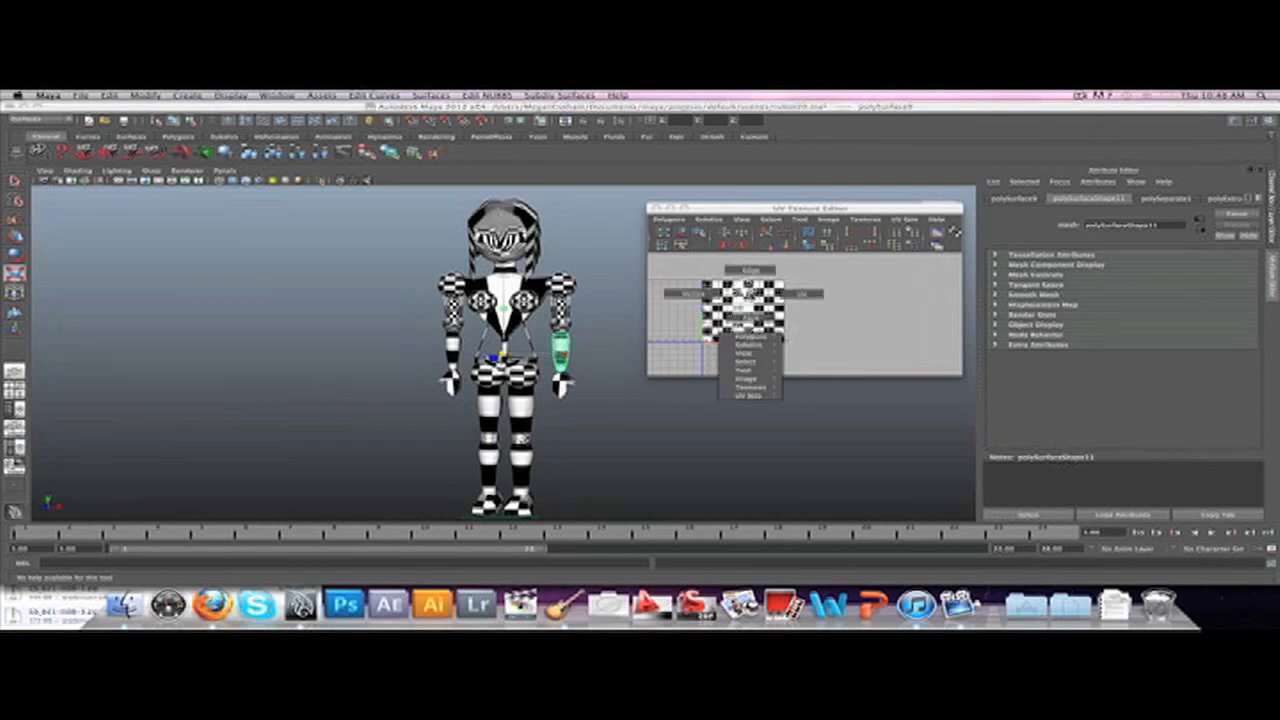
left_click(790, 294)
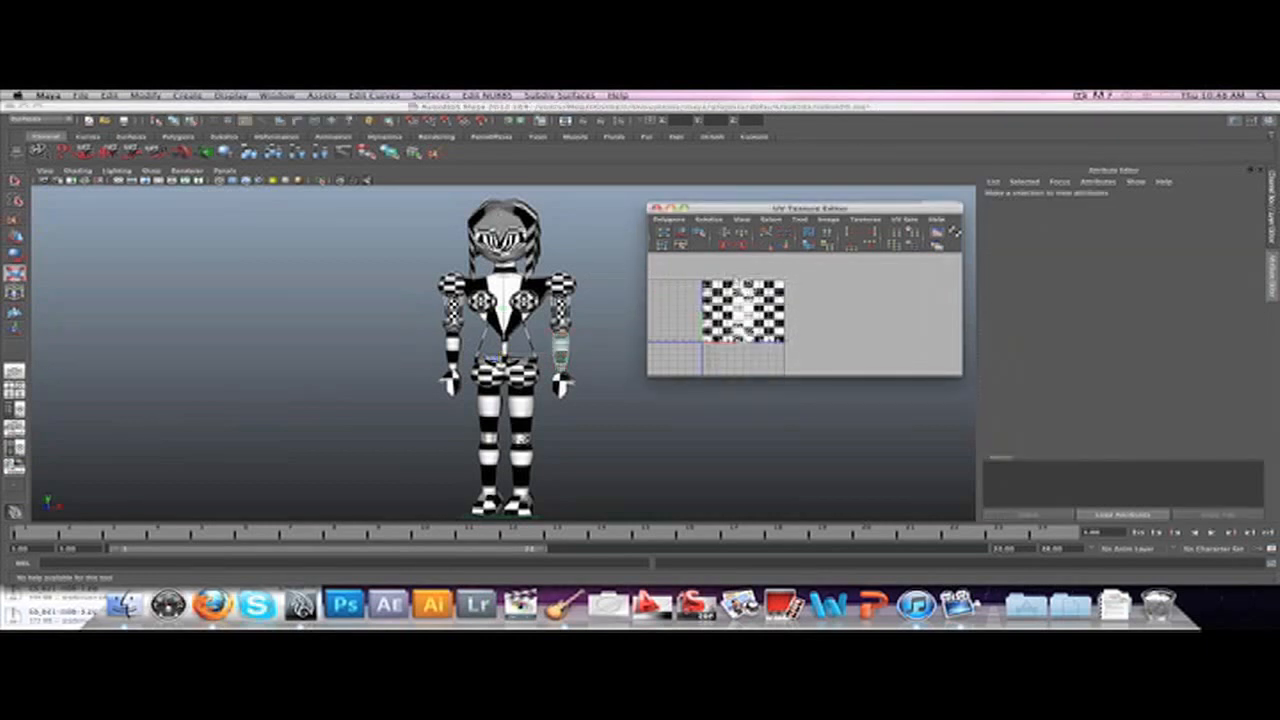
left_click_drag(812, 359, 813, 360)
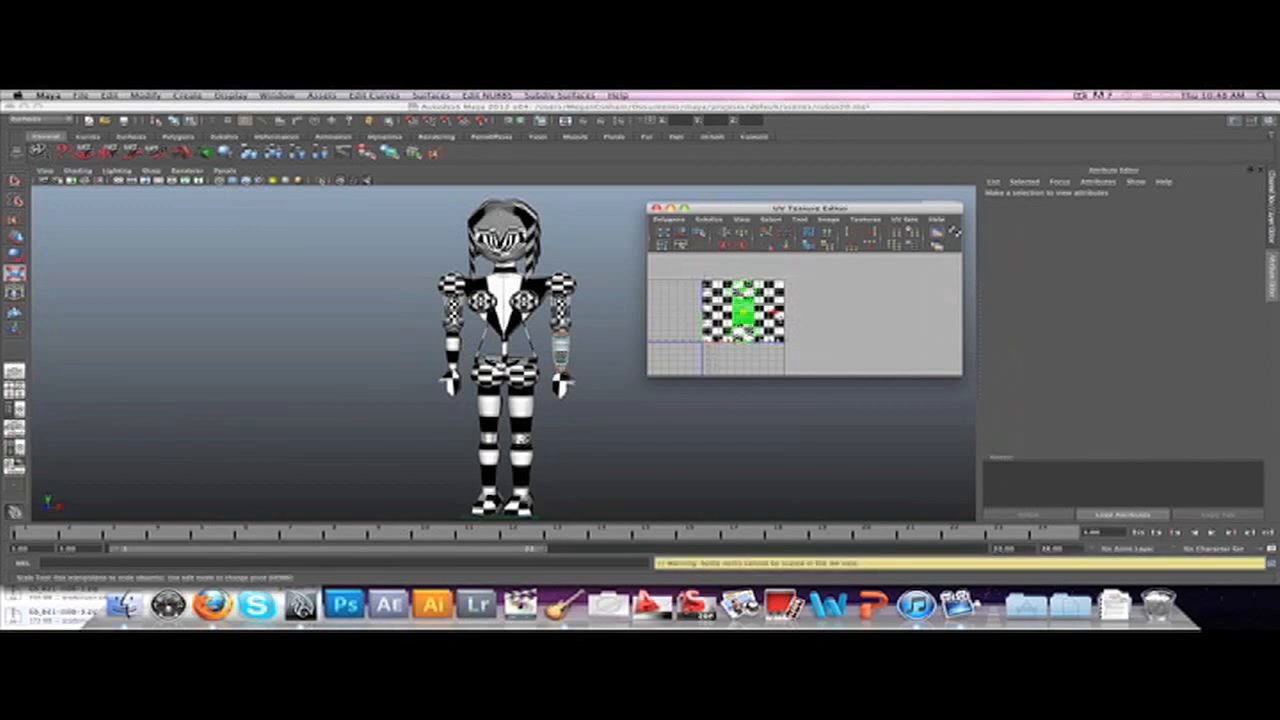
left_click(782, 317)
left_click_drag(788, 315, 869, 317)
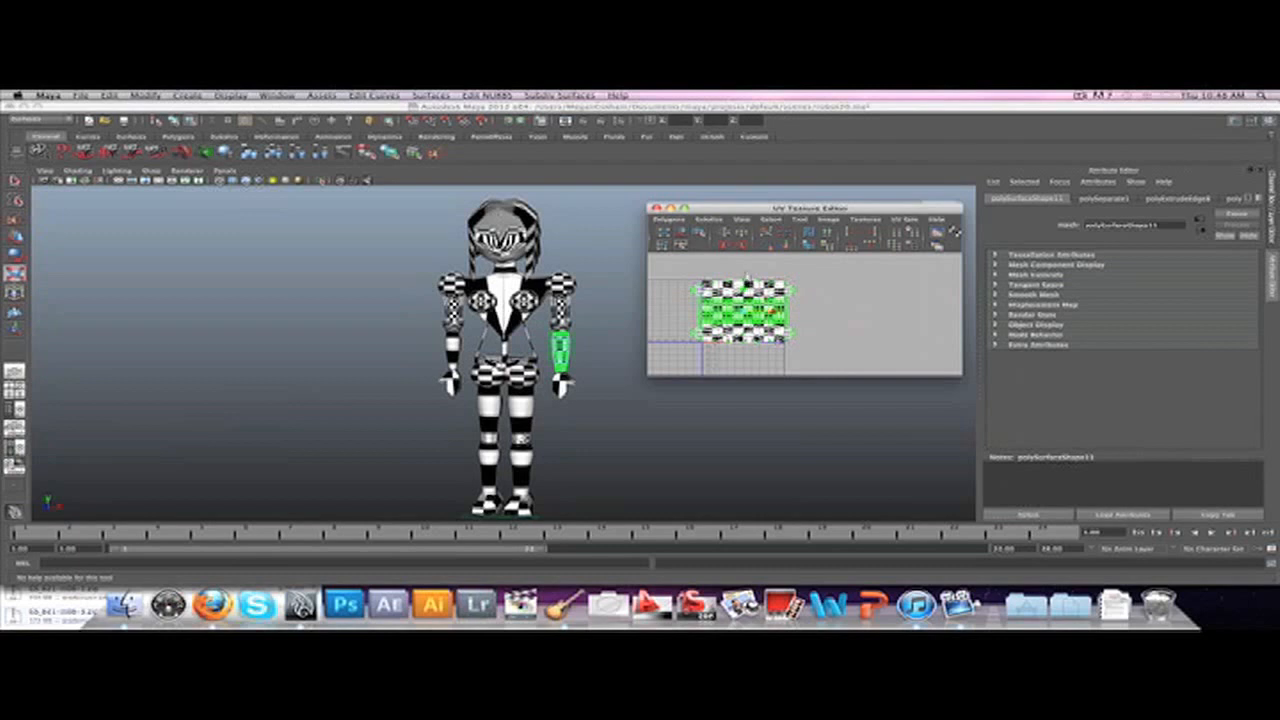
key("e")
left_click_drag(745, 293, 747, 276)
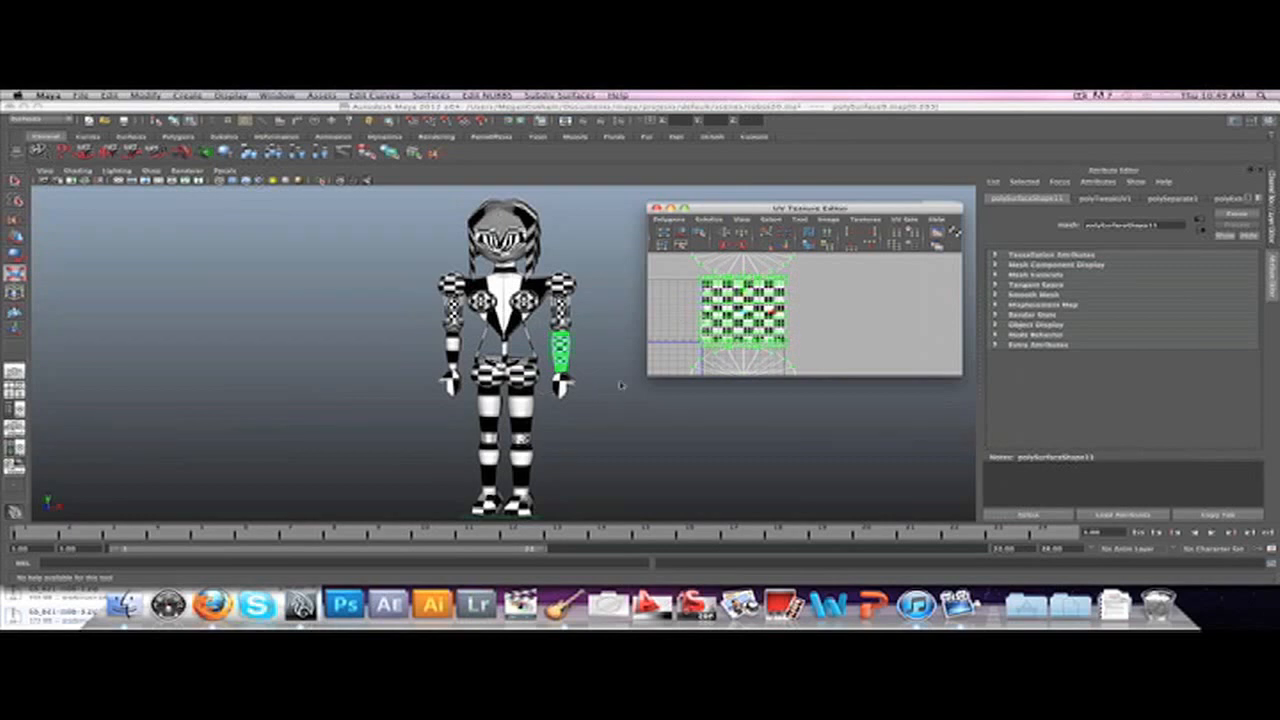
left_click(588, 373)
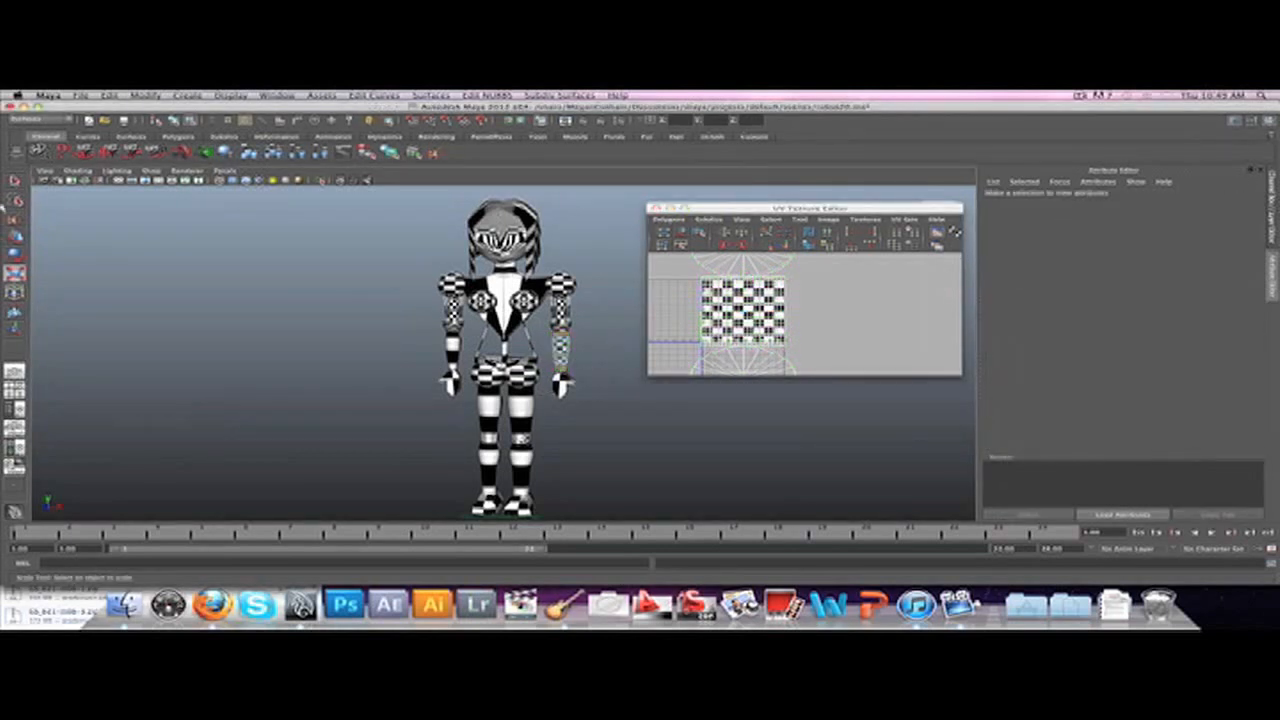
Step: Examine the UV layouts of the right forearm, left hip piece and face in the UV Texture Editor
left_click(14, 182)
left_click(452, 358)
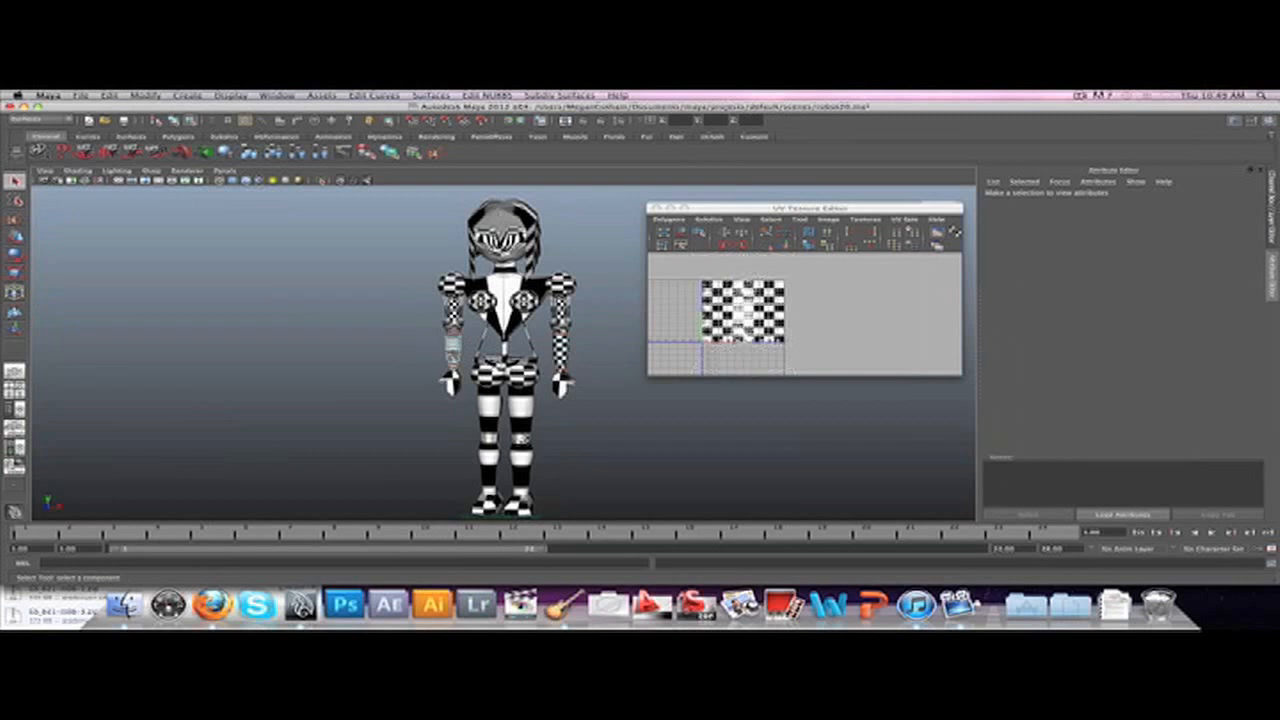
left_click(526, 384)
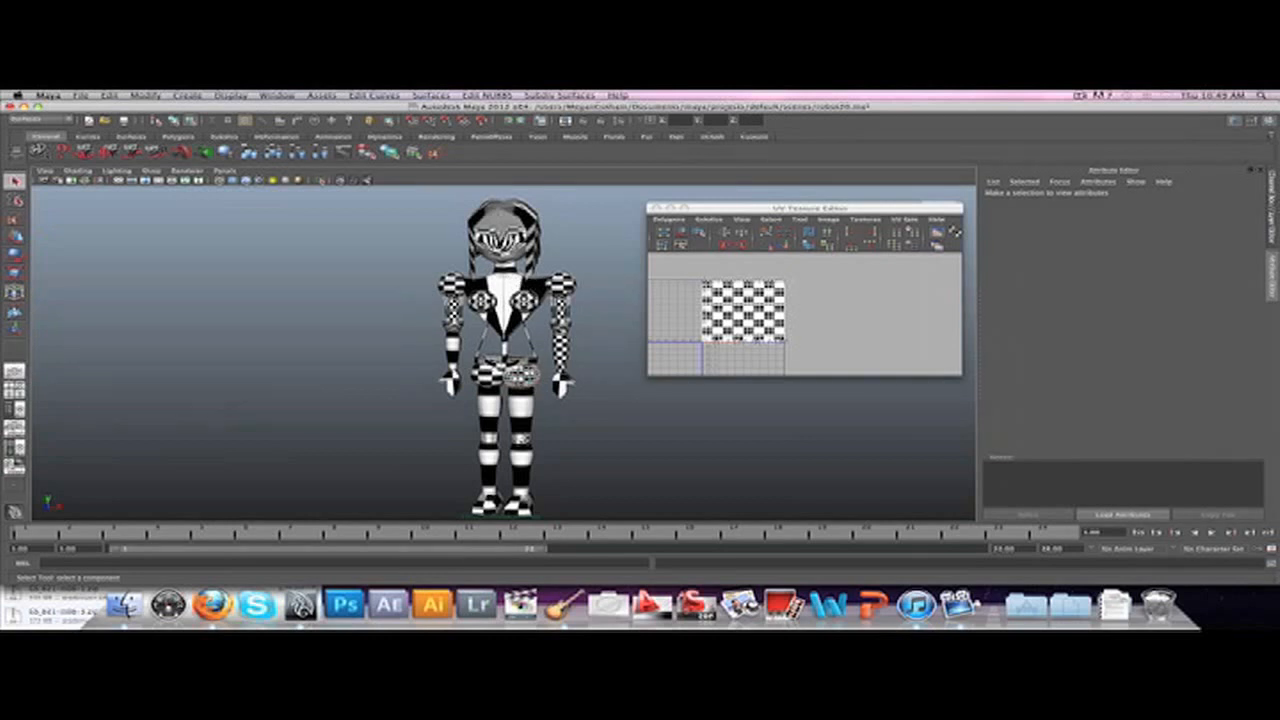
left_click(506, 236)
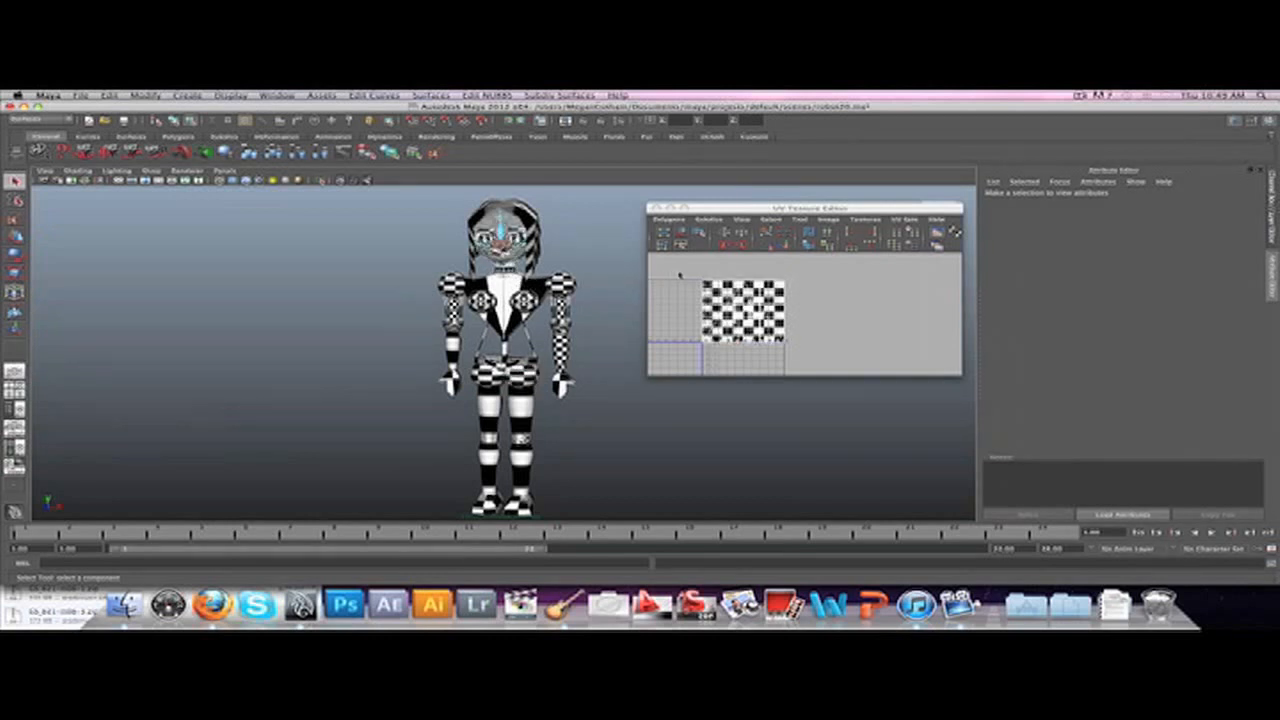
left_click_drag(698, 273, 809, 357)
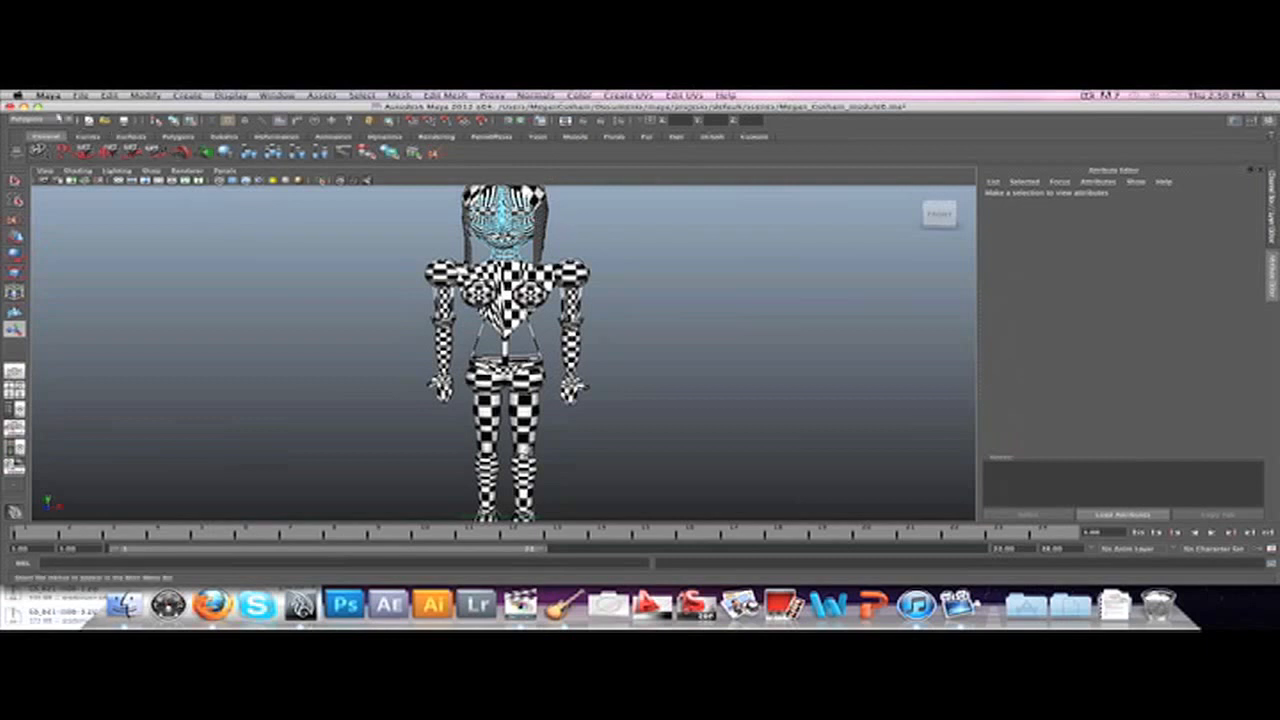
Step: Switch to the Polygons menu set and open the Planar Mapping options
left_click(35, 119)
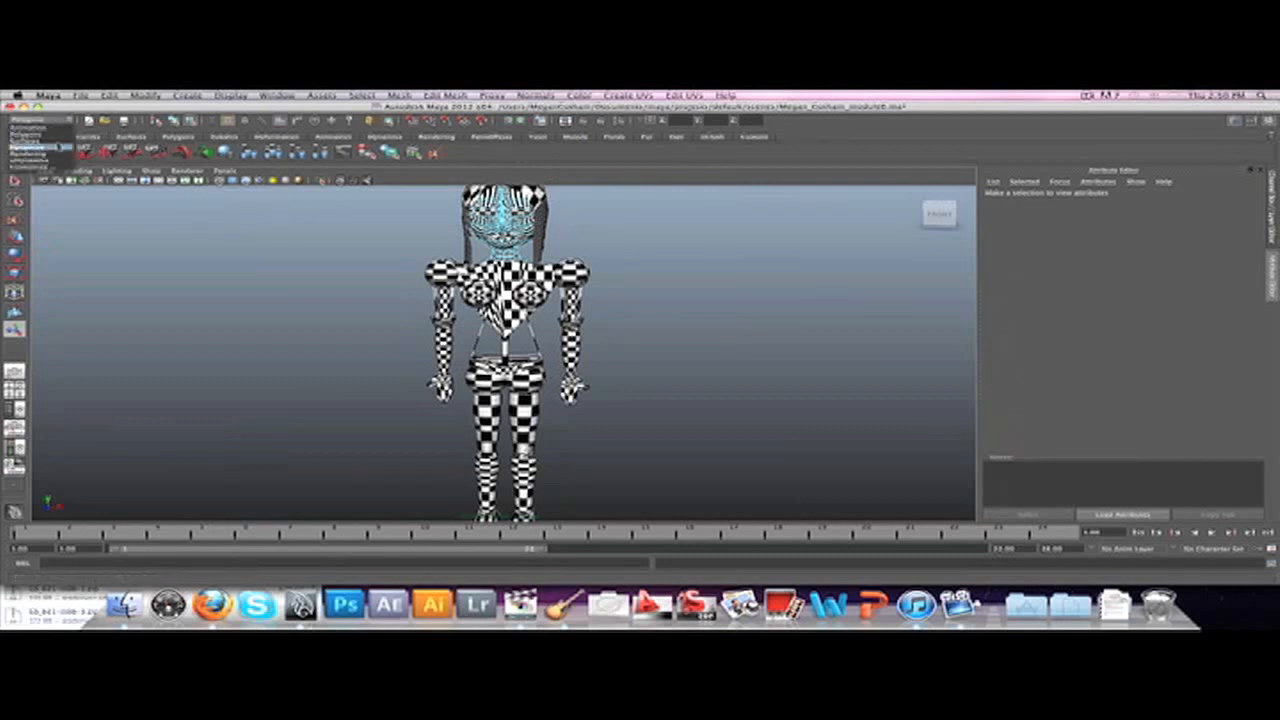
left_click(59, 136)
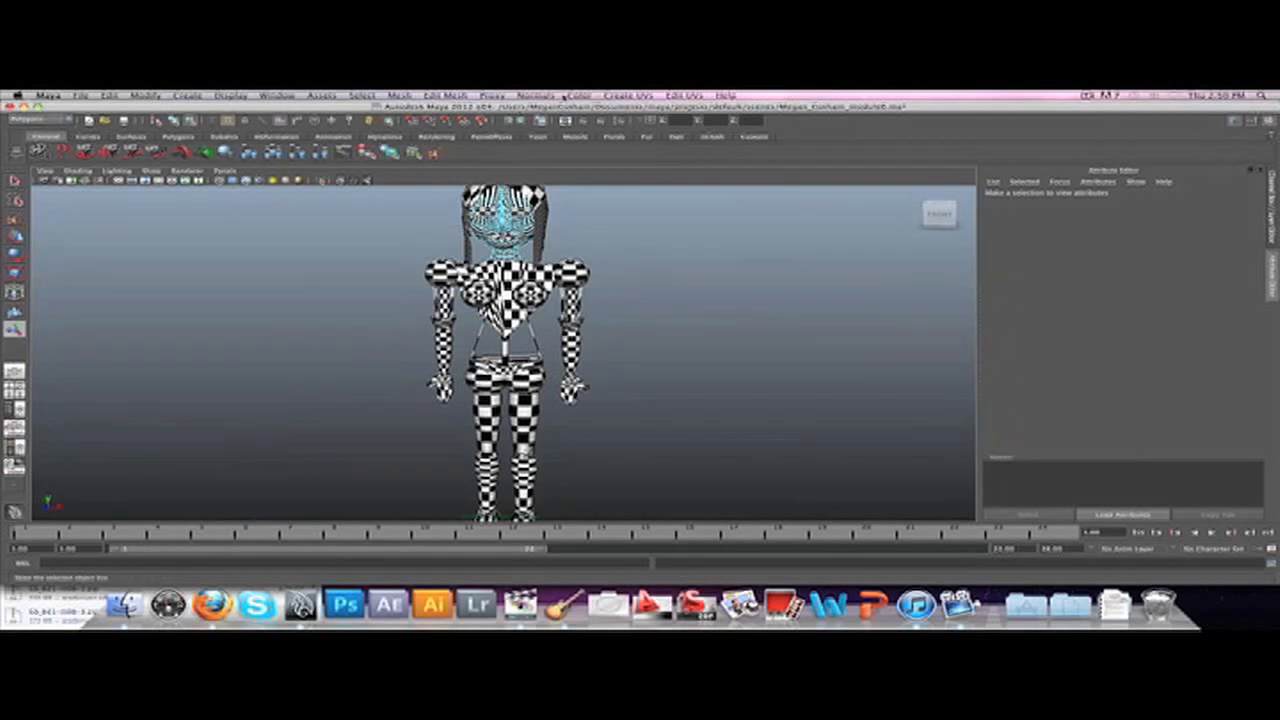
left_click(632, 96)
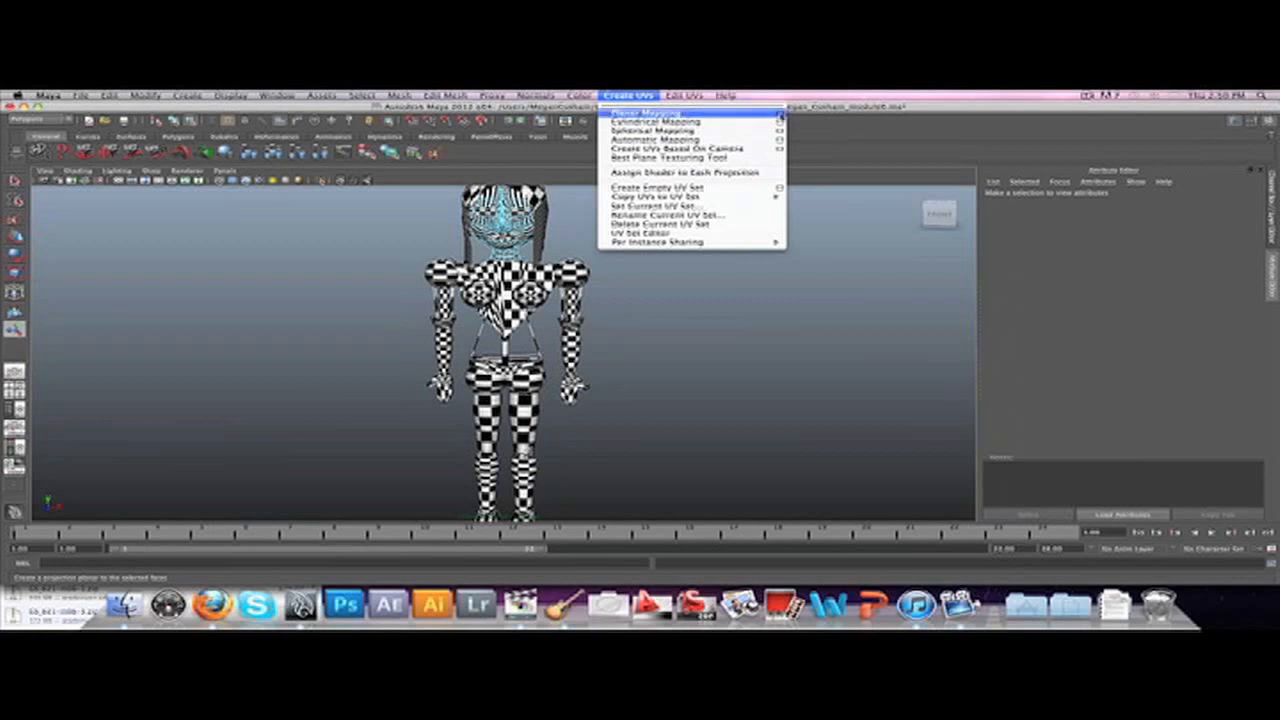
left_click(780, 114)
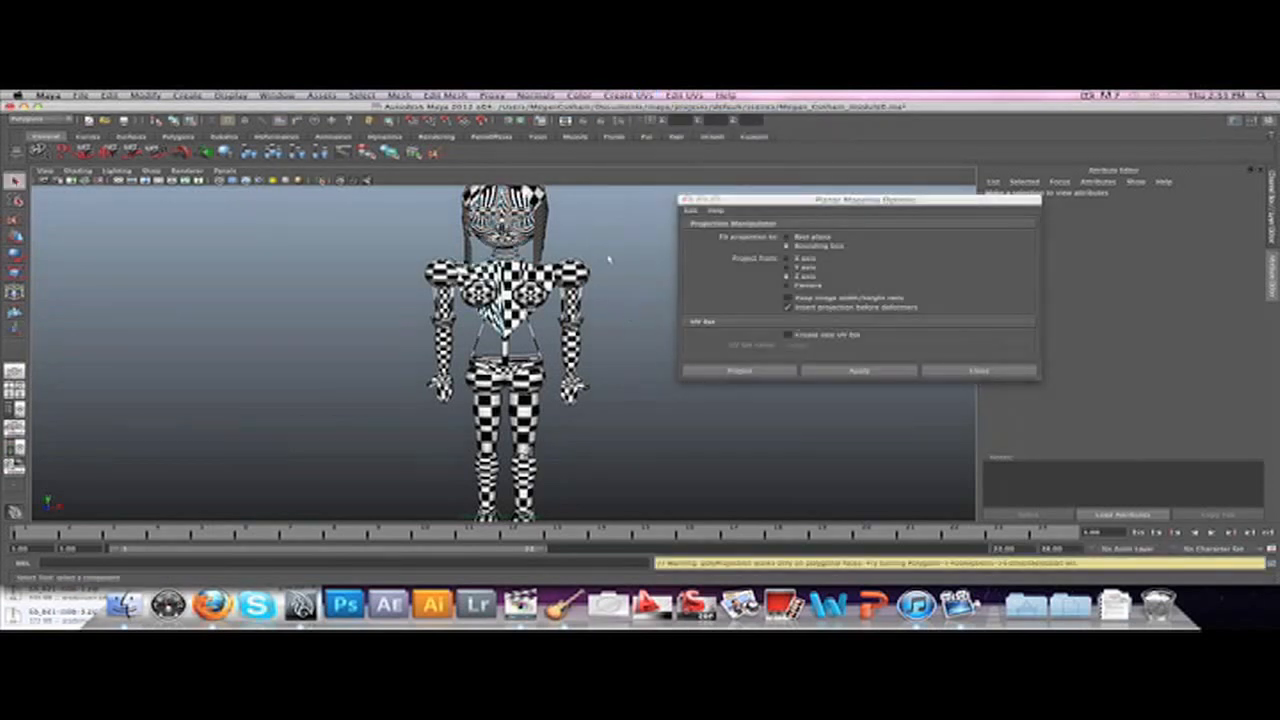
scroll(522, 277, "up", 2)
scroll(511, 354, "up", 3)
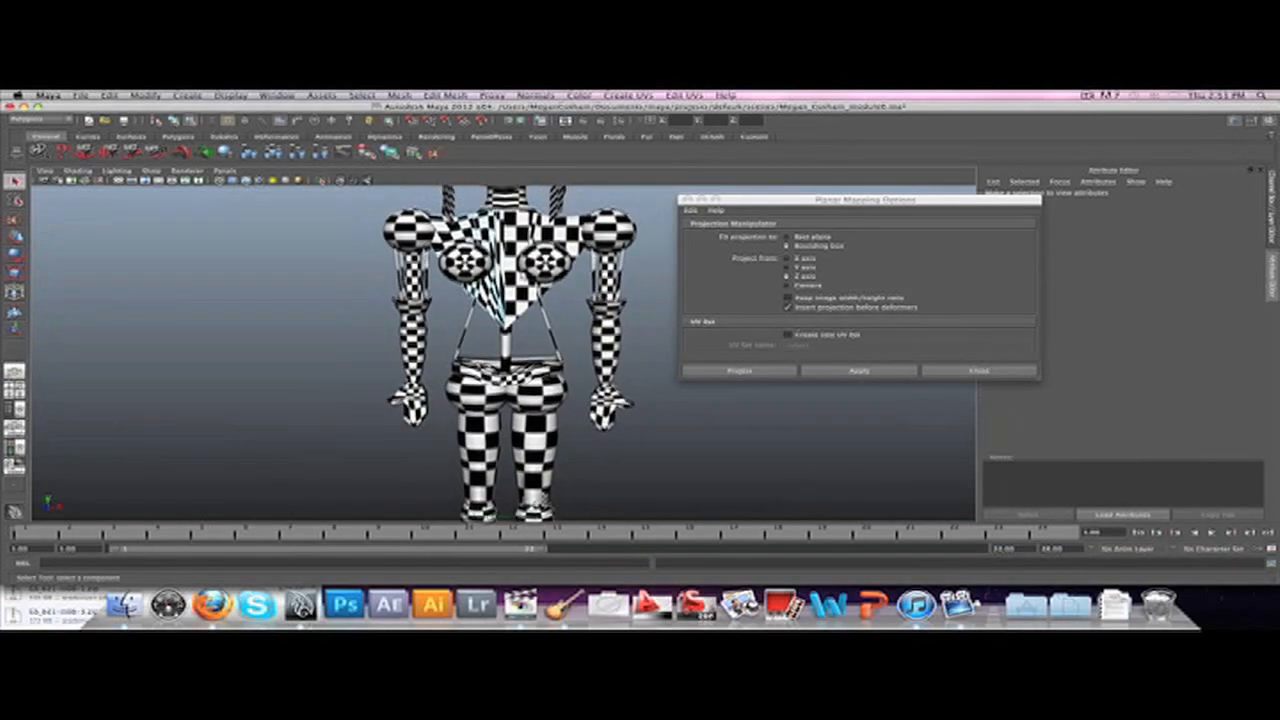
left_click(450, 232)
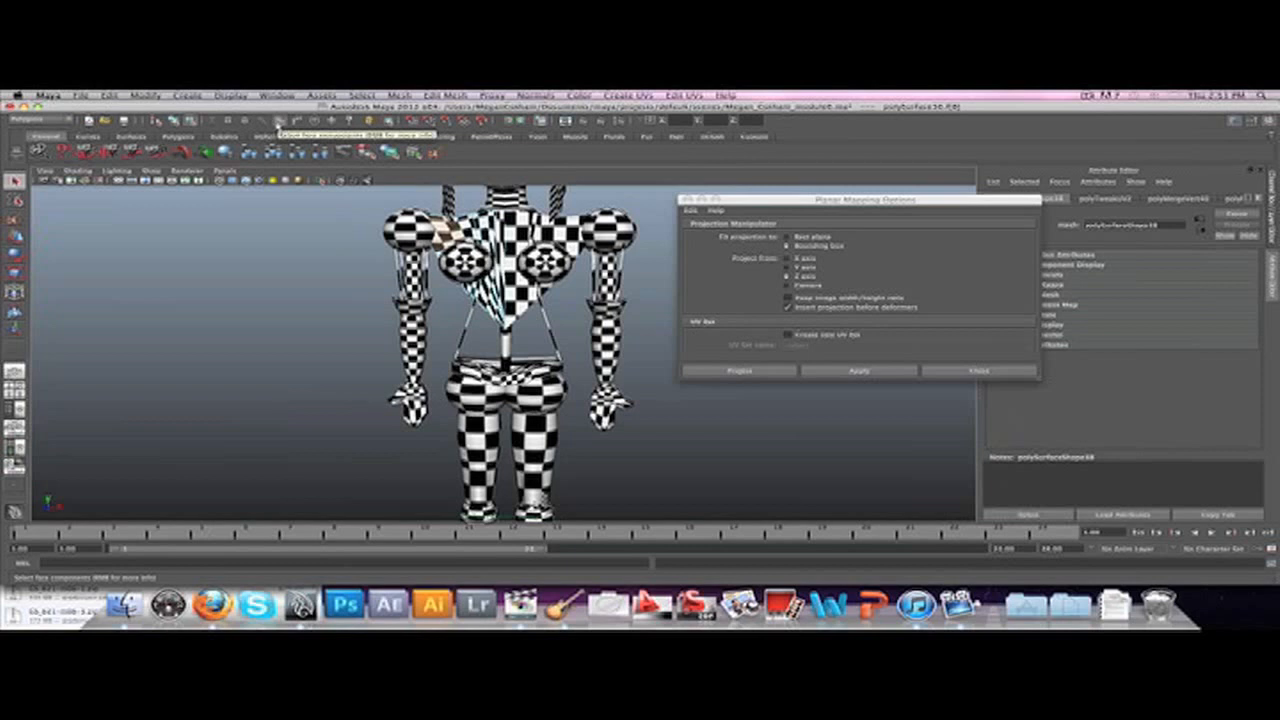
left_click(472, 230, "shift")
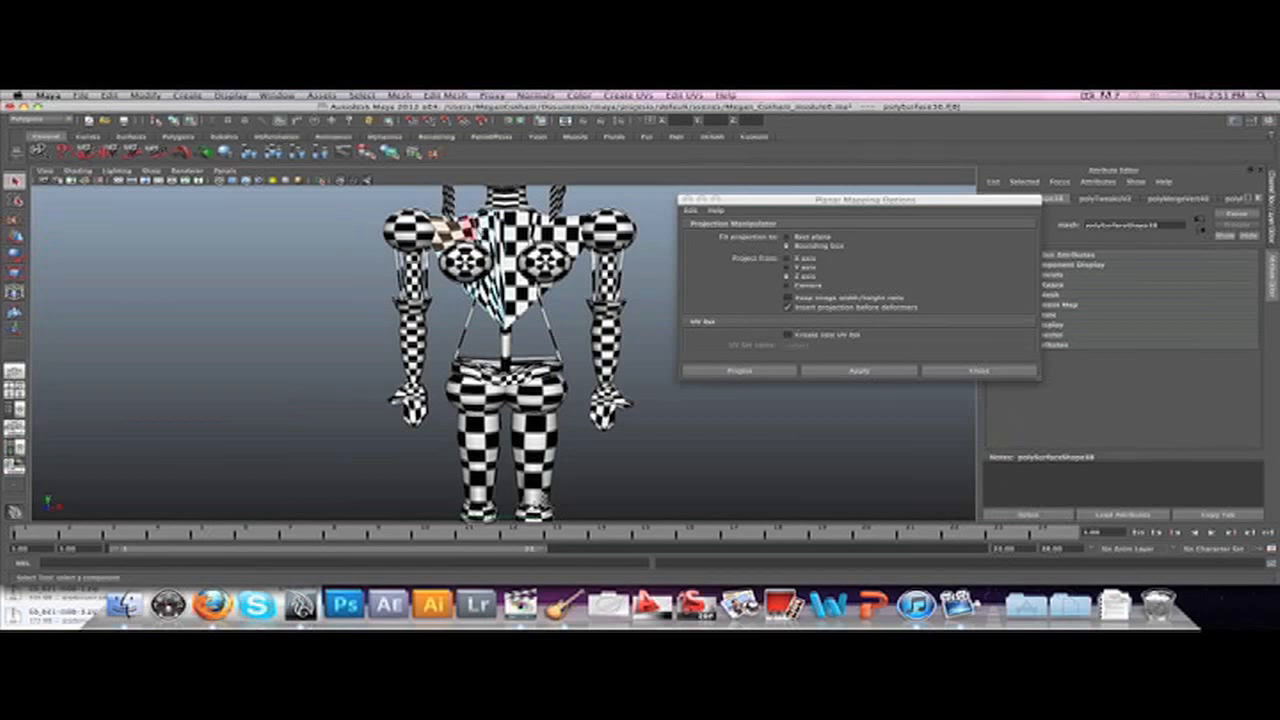
left_click(613, 200)
scroll(613, 200, "down", 3)
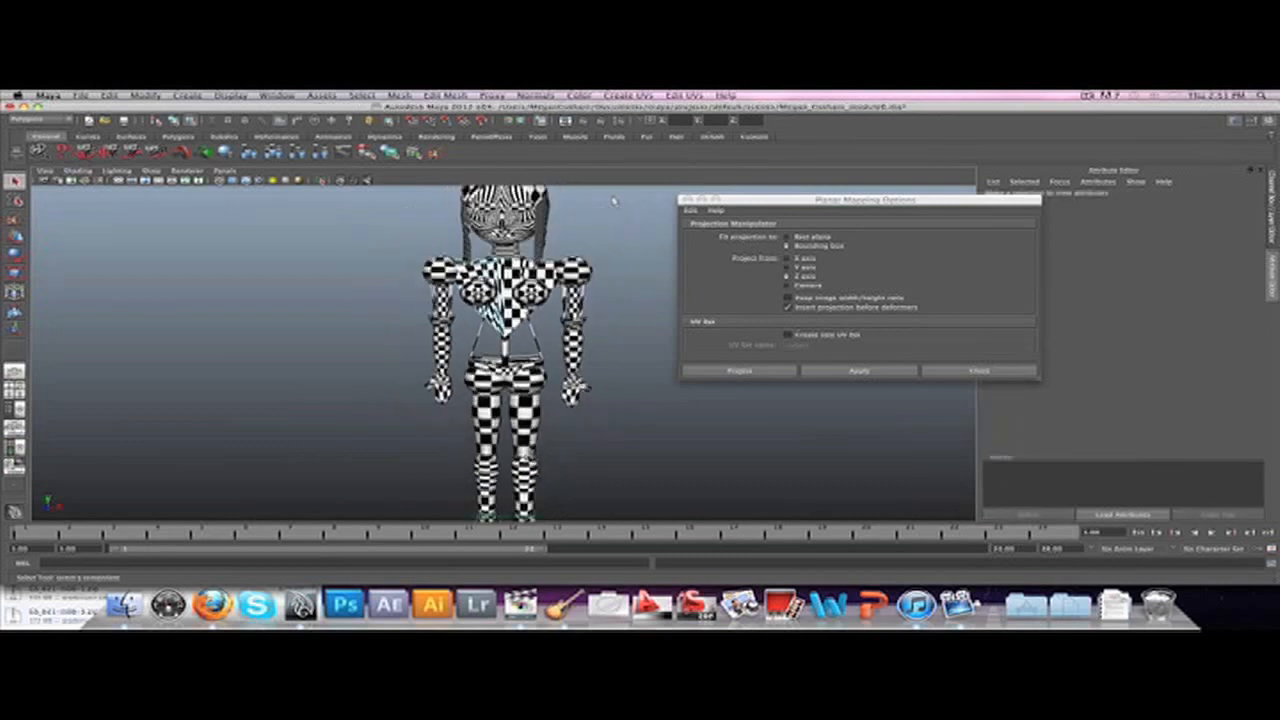
left_click(522, 232)
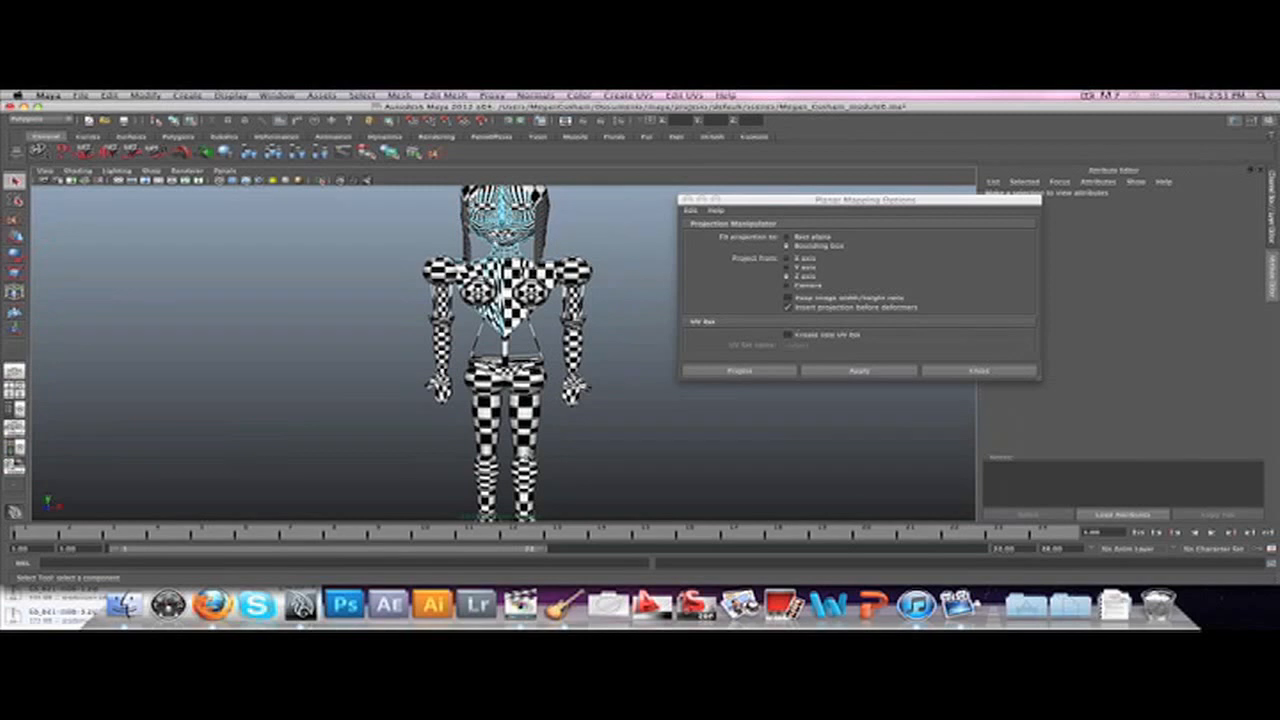
Step: Select the stretched faces on the right half of the chest and apply a planar mapping projected from the Z axis
scroll(493, 200, "up", 3)
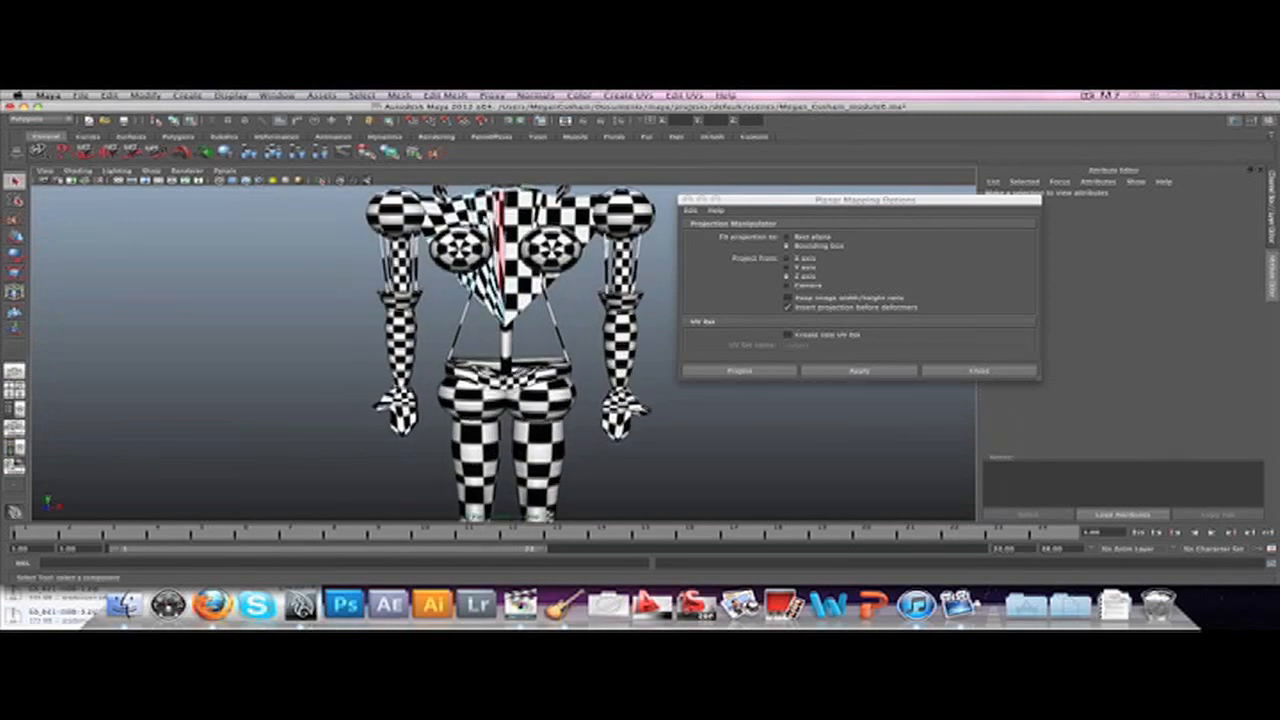
left_click(438, 228)
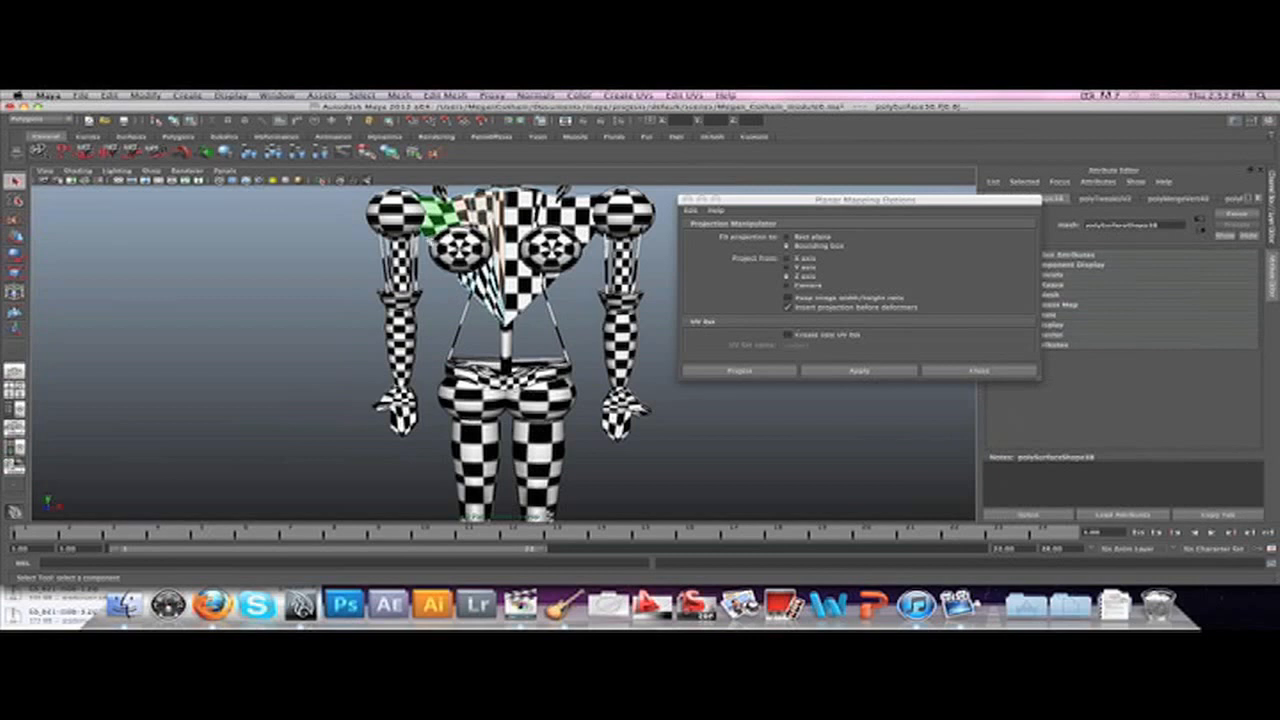
left_click(464, 281, "shift")
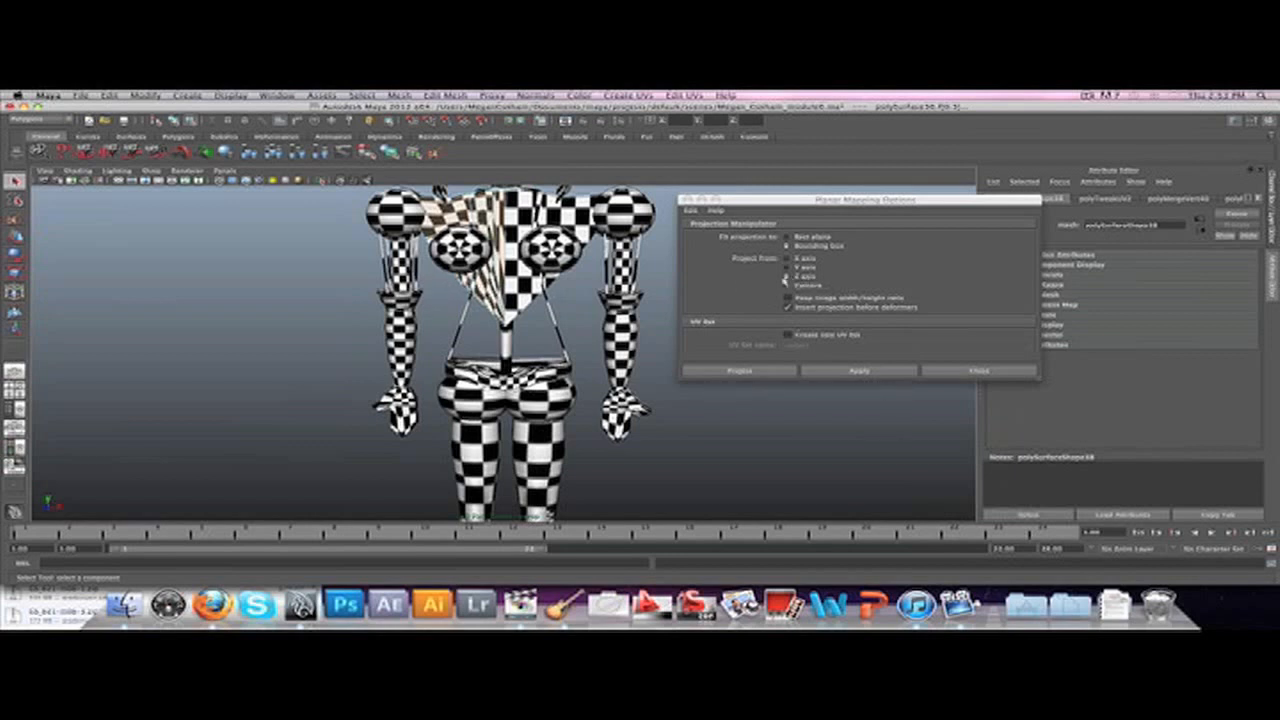
left_click(806, 277)
left_click(850, 373)
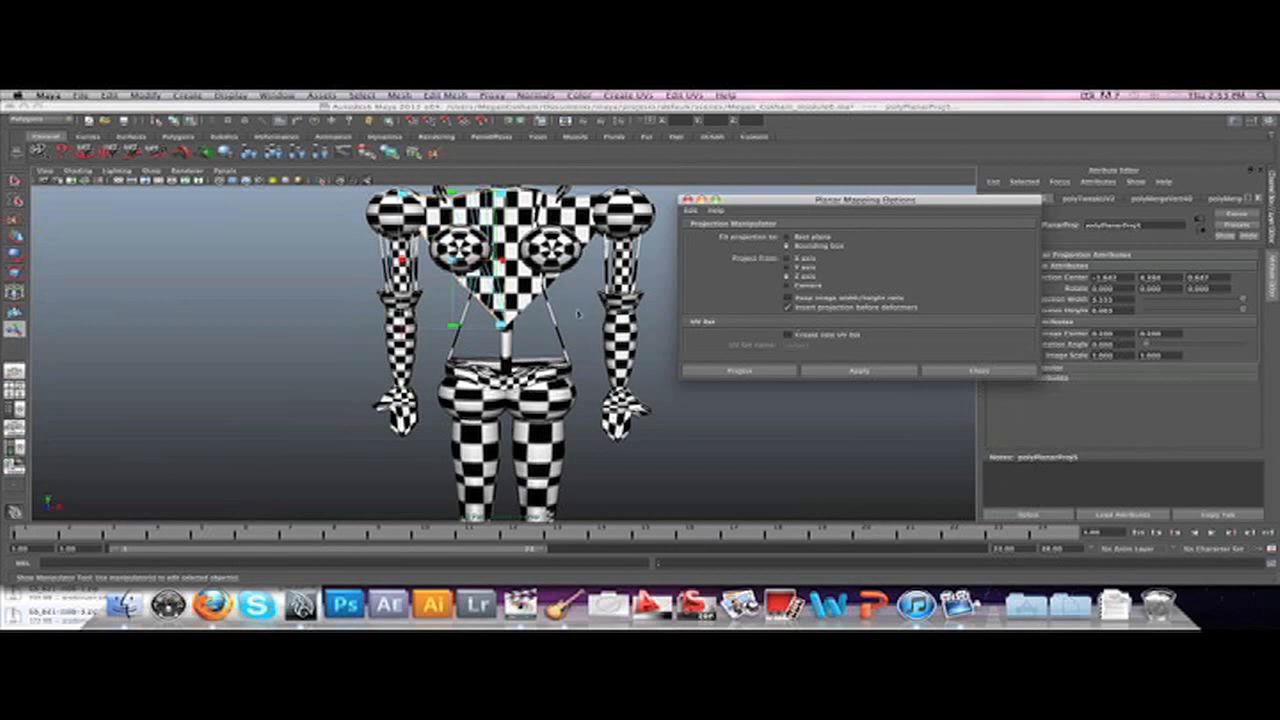
Step: Inspect the new checker mapping on the torso from the side and front, then deselect the projection and view the whole character
left_click_drag(577, 303, 520, 284, "alt")
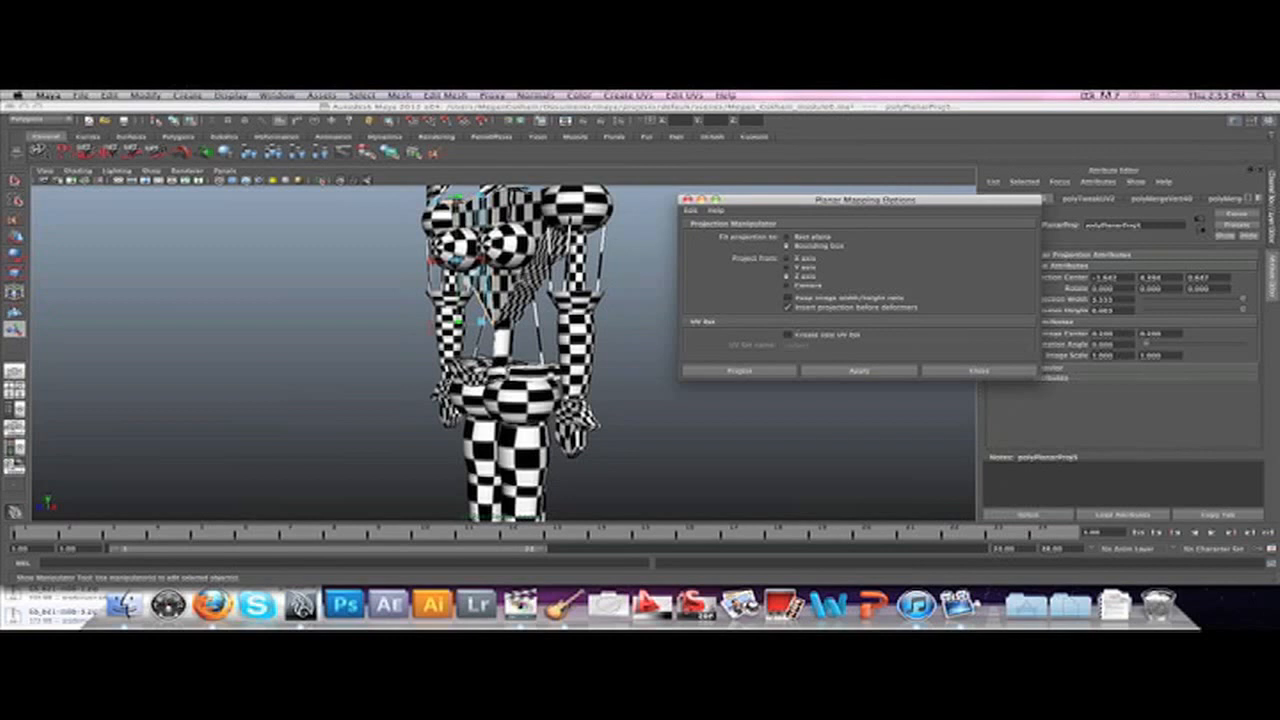
left_click_drag(639, 375, 646, 346, "alt")
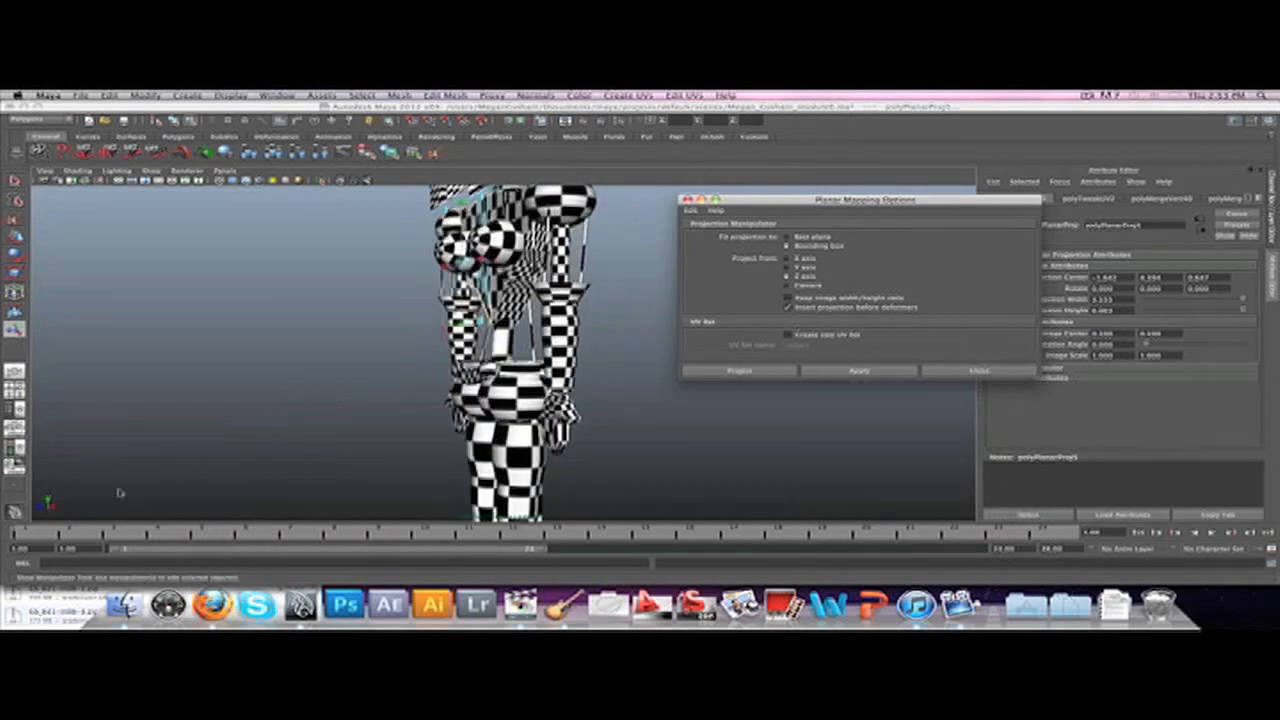
left_click_drag(637, 468, 700, 480, "alt")
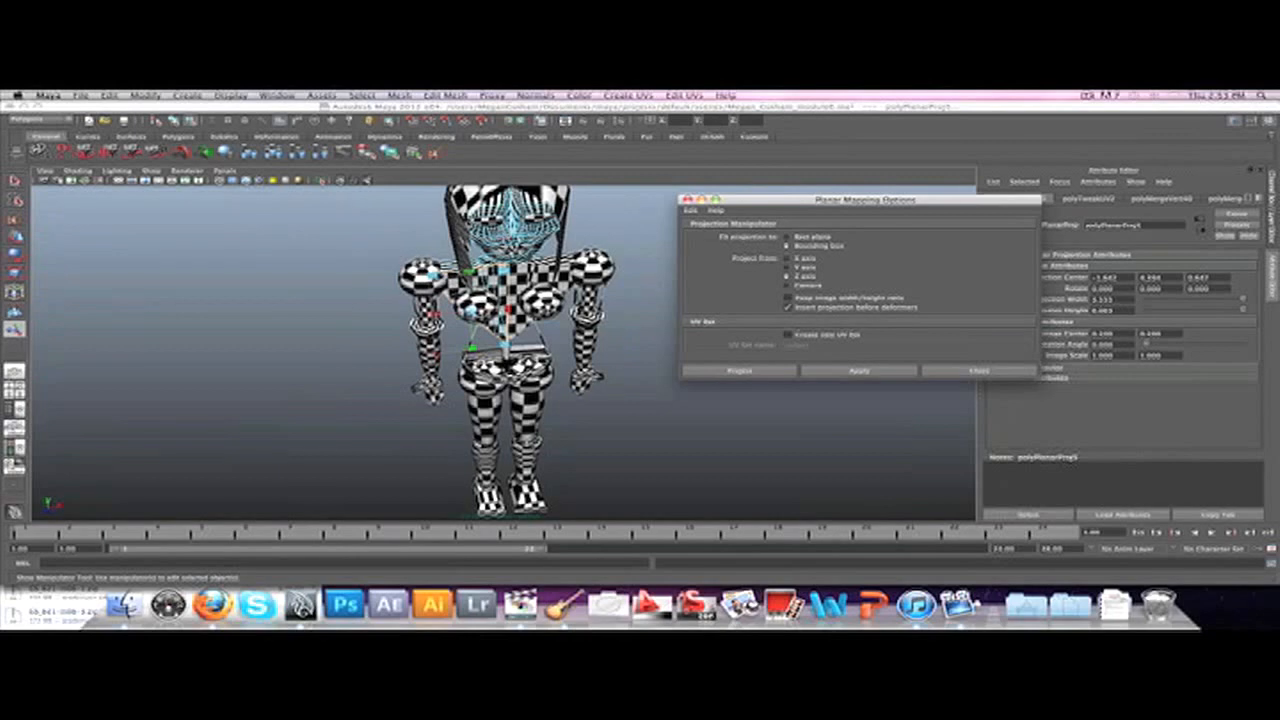
left_click(590, 239)
left_click_drag(590, 239, 616, 228, "alt")
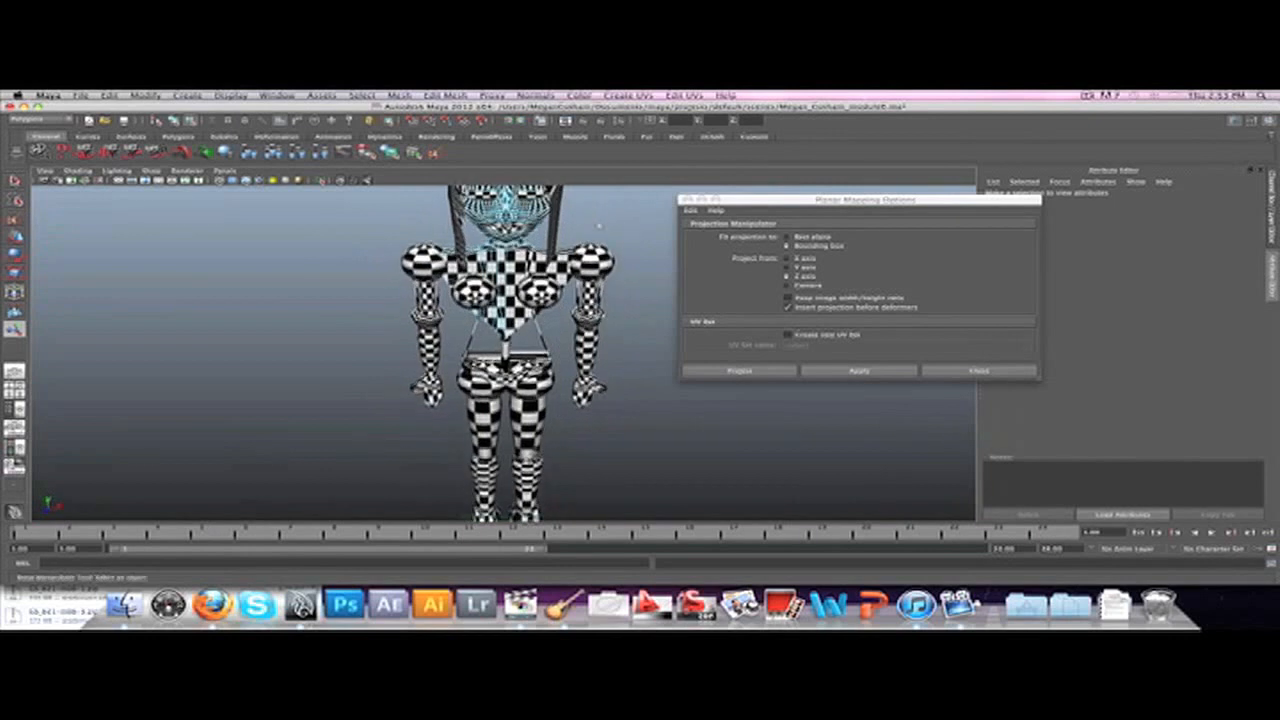
scroll(624, 226, "down", 3)
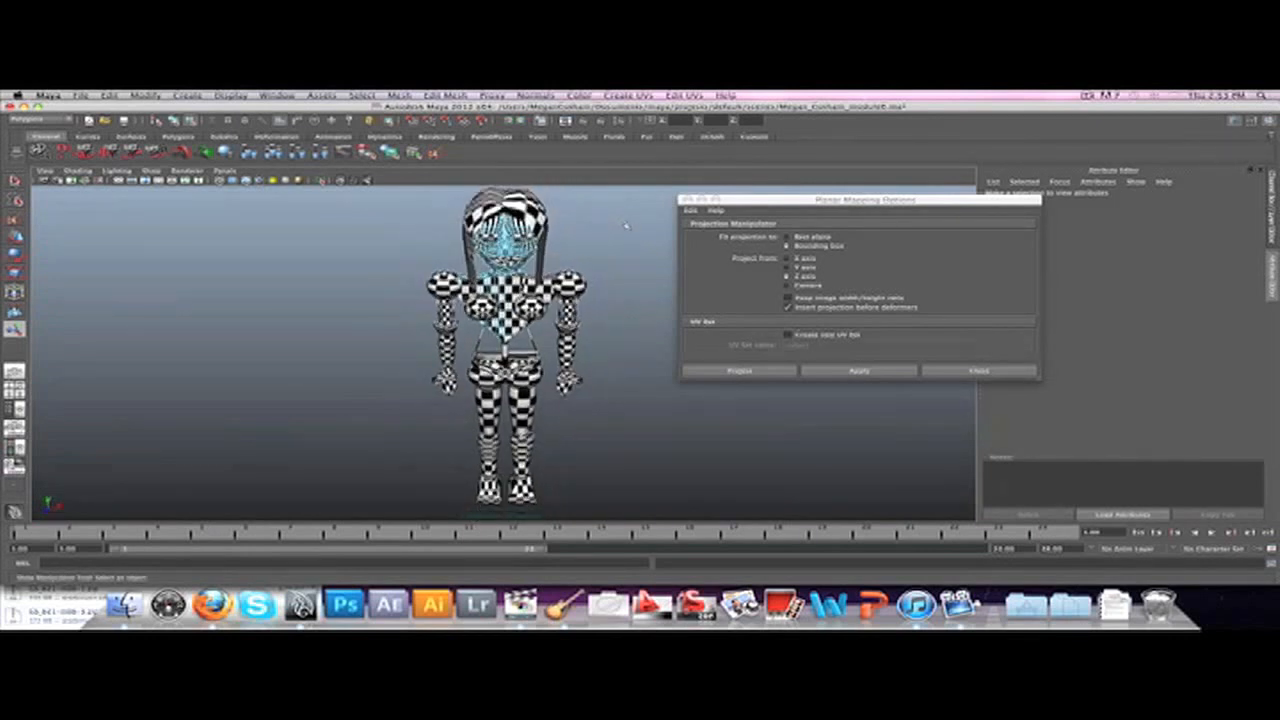